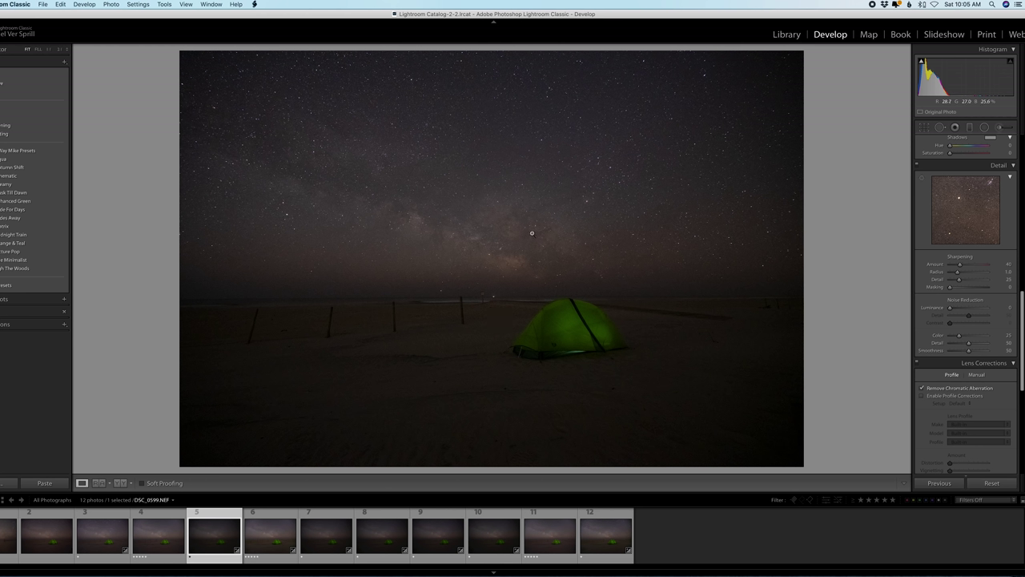
# Zoom photo 5 to 1:1, pan to inspect the star noise in the sky, then return to Fit
pyautogui.click(502, 177)
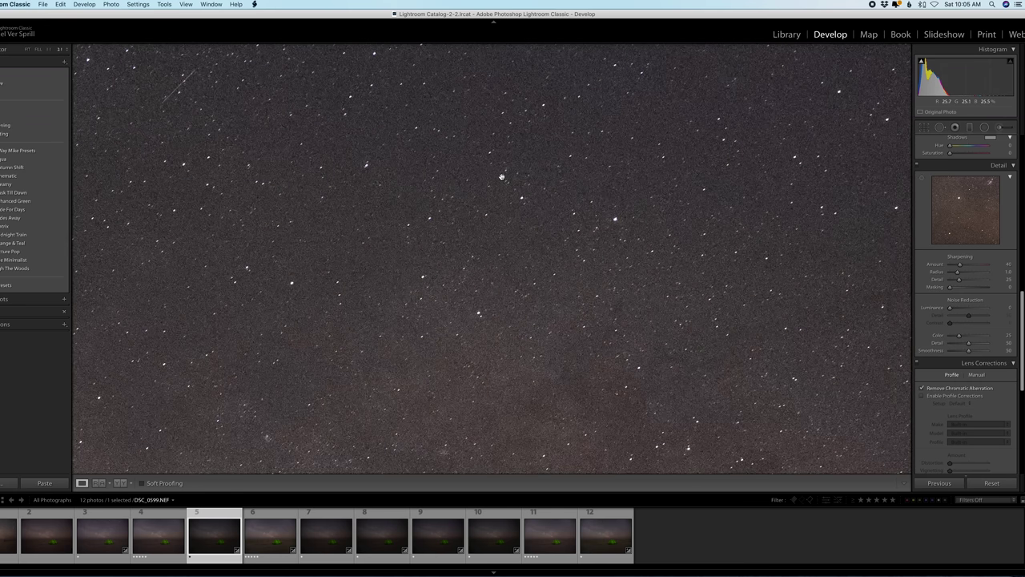
pyautogui.scroll(-3, 490, 167)
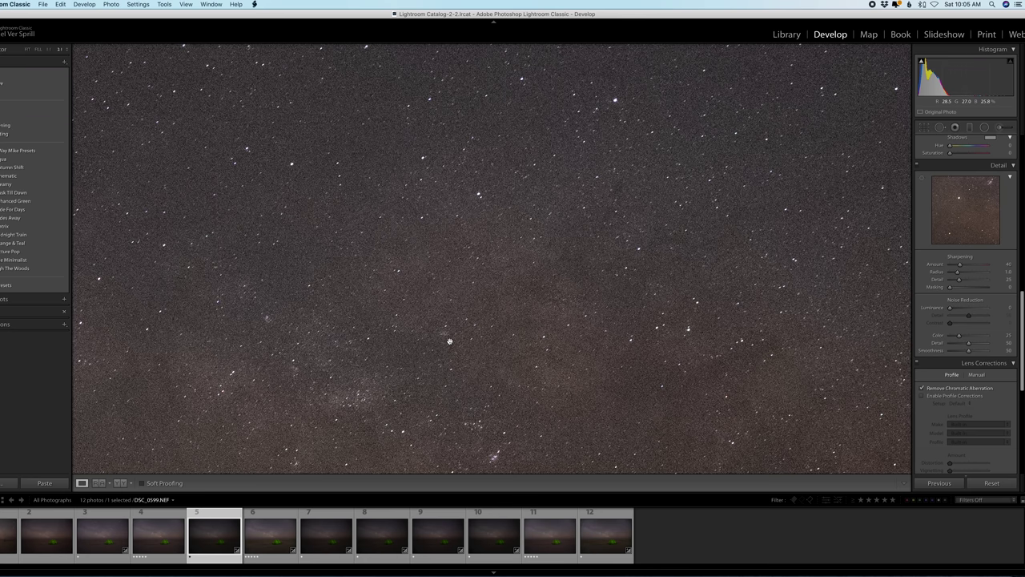
pyautogui.scroll(3, 547, 303)
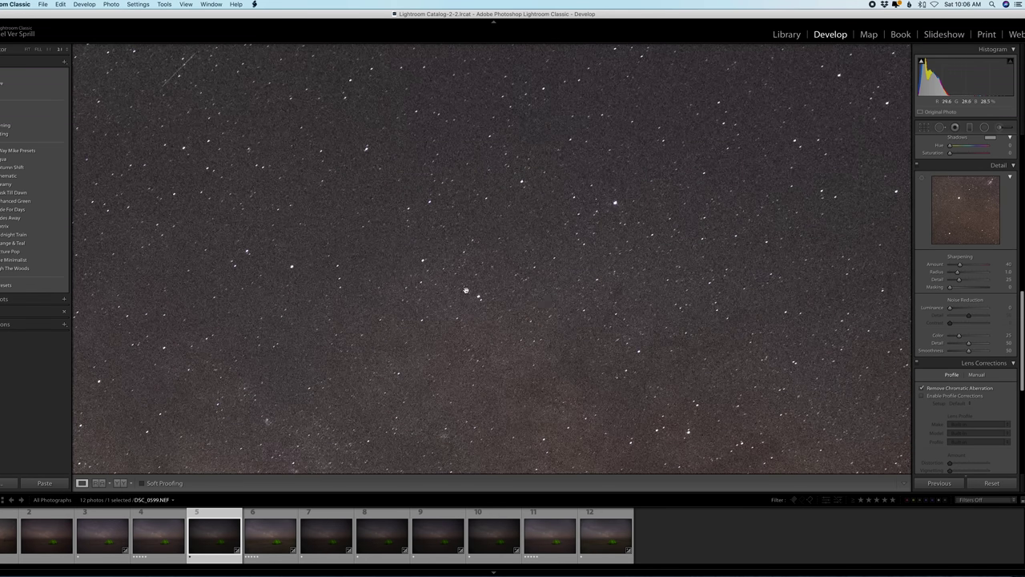
pyautogui.click(561, 275)
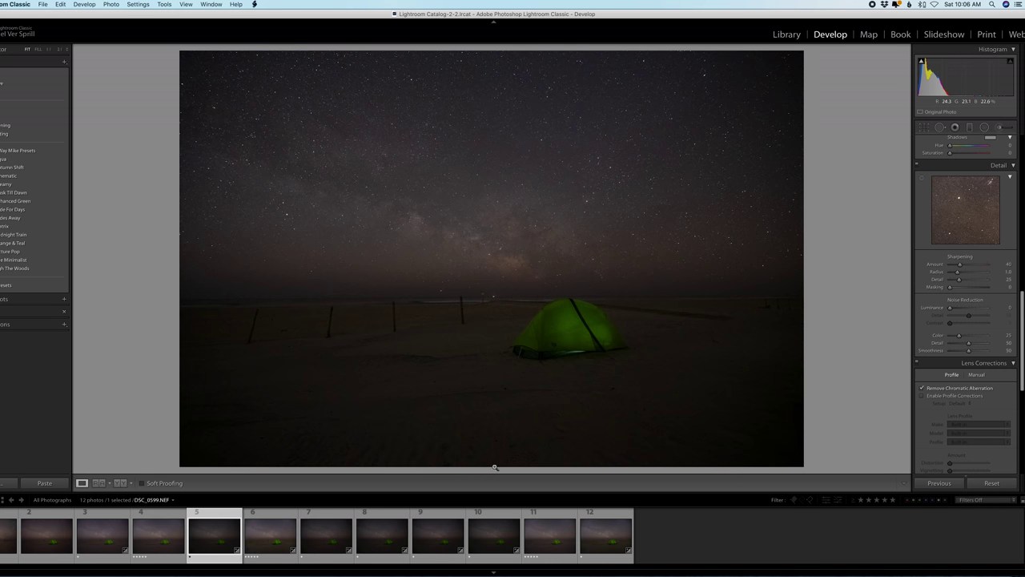
# Switch to photo 12, DSC_0604.NEF, and briefly zoom into its sky
pyautogui.click(596, 537)
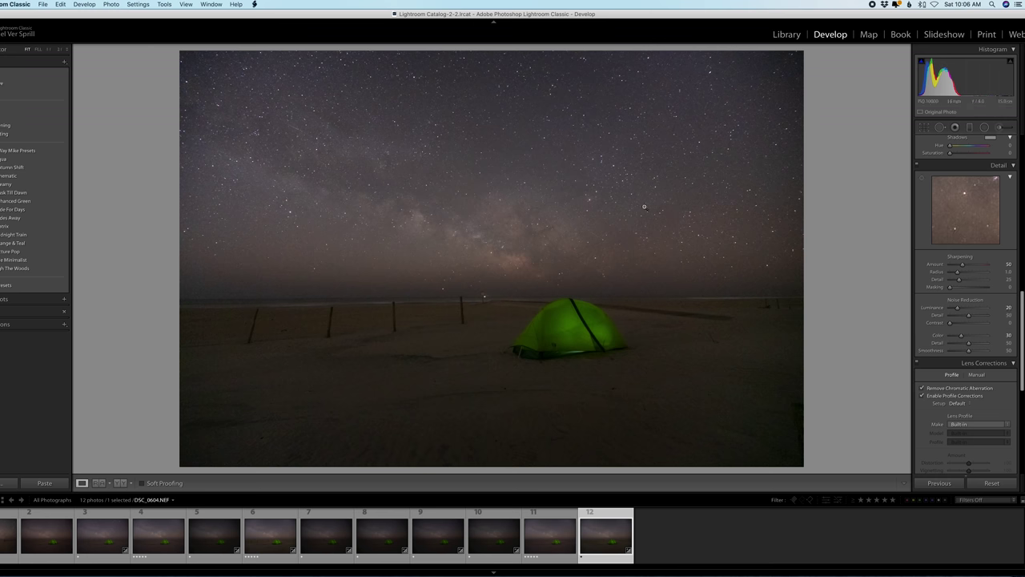
pyautogui.click(536, 208)
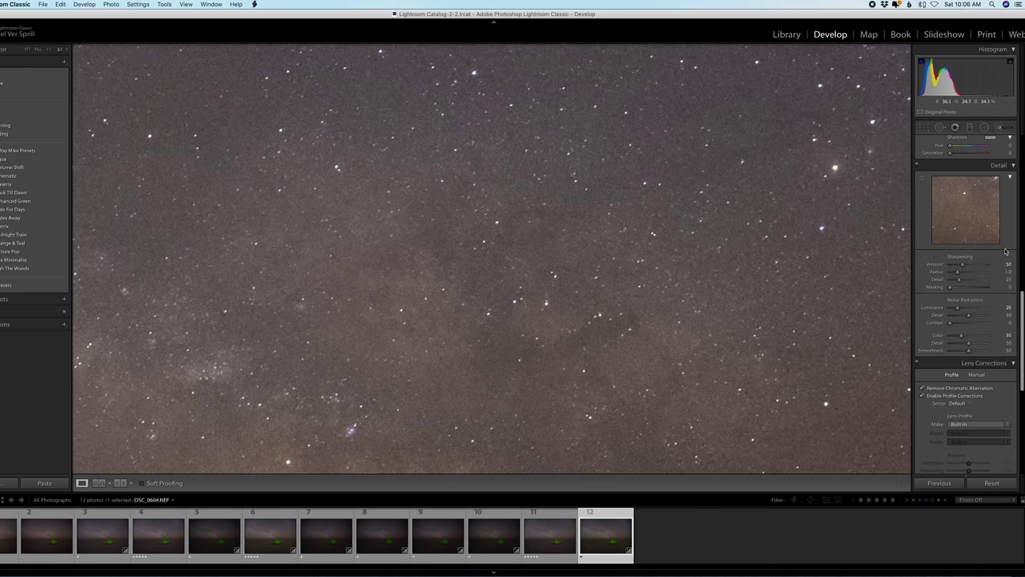
pyautogui.click(833, 295)
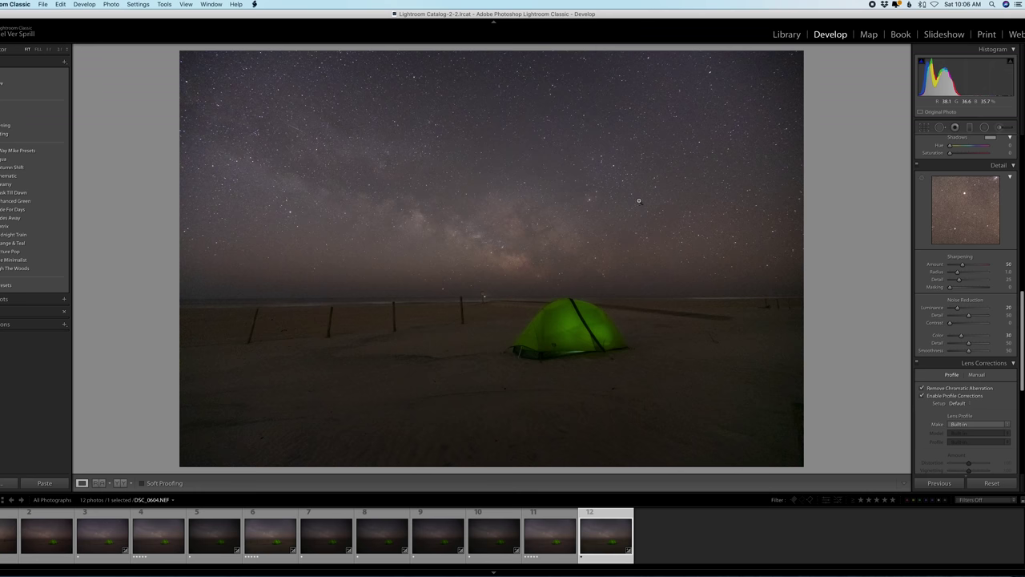
# Pan over photo 12's sky and tent at close zoom, then return to the full view
pyautogui.click(521, 197)
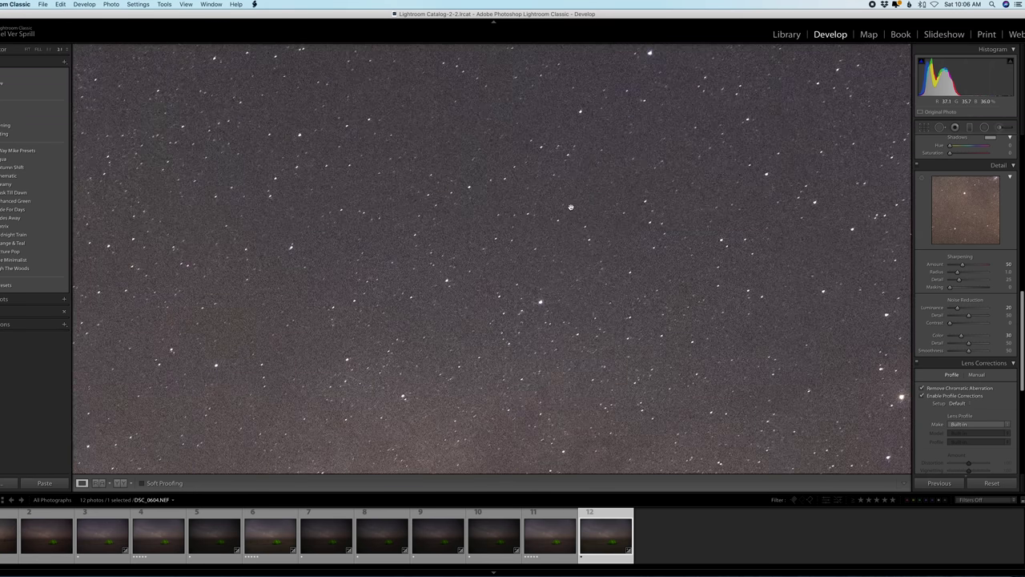
pyautogui.scroll(4, 570, 207)
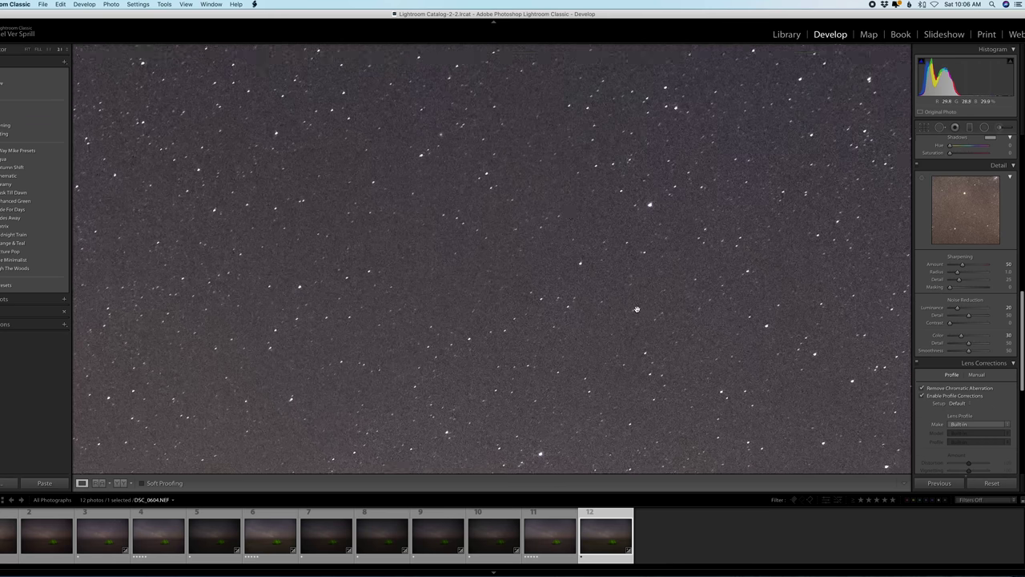
pyautogui.scroll(-10, 637, 308)
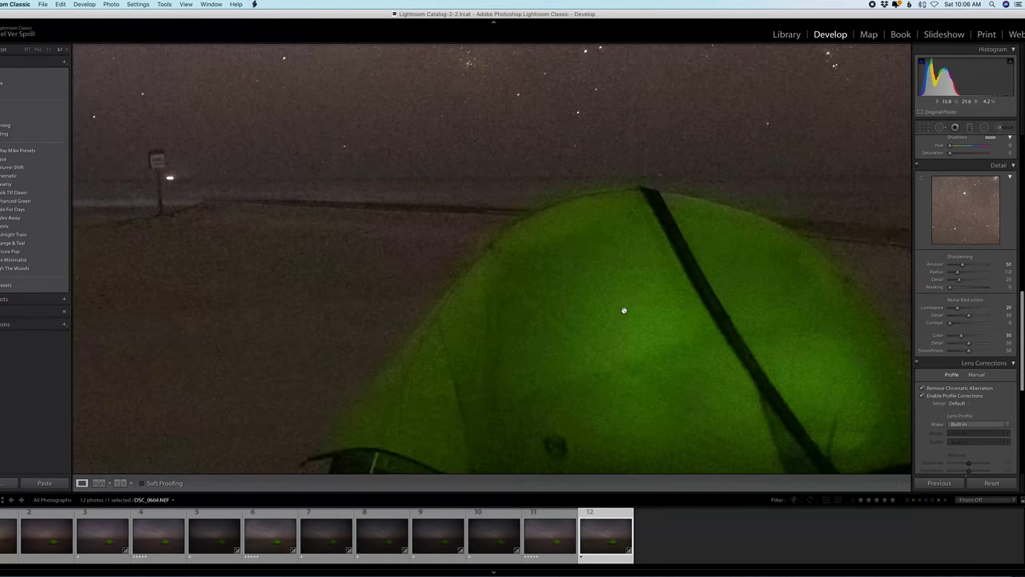
pyautogui.hscroll(5, 662, 247)
pyautogui.hscroll(-4, 663, 247)
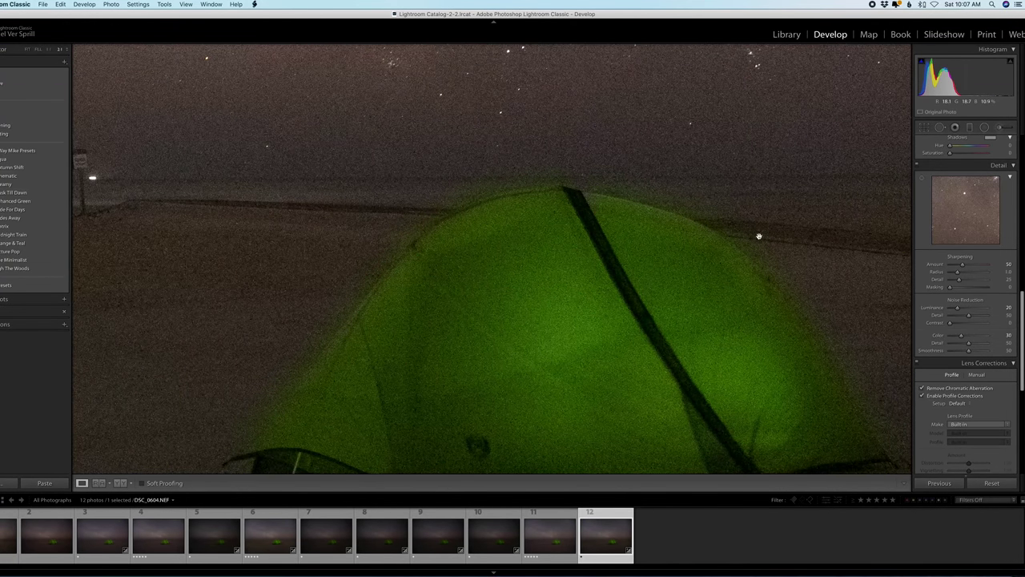
pyautogui.scroll(-3, 693, 240)
pyautogui.hscroll(8, 687, 243)
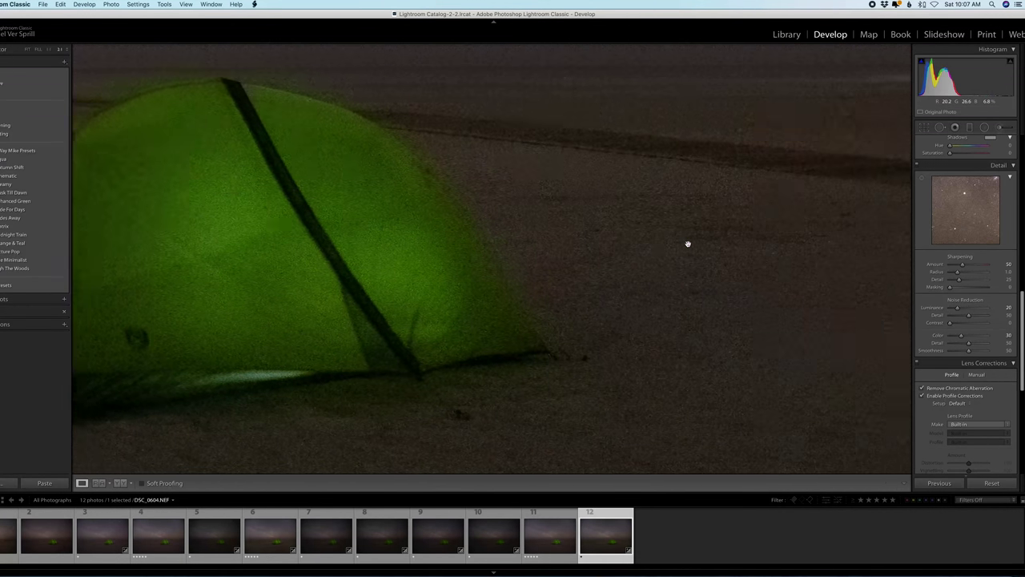
pyautogui.hscroll(-8, 687, 244)
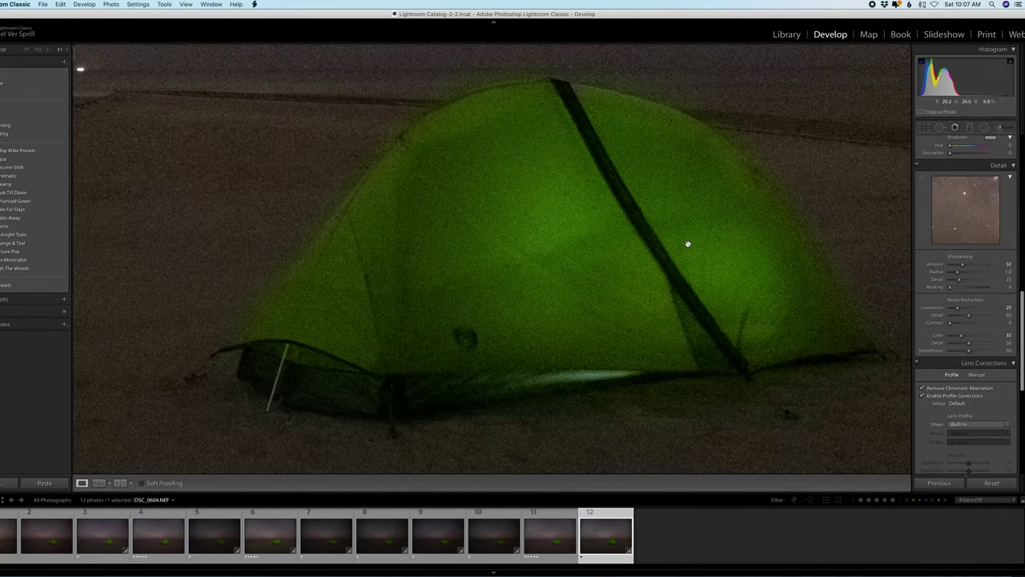
pyautogui.hscroll(-5, 687, 244)
pyautogui.scroll(-2, 687, 241)
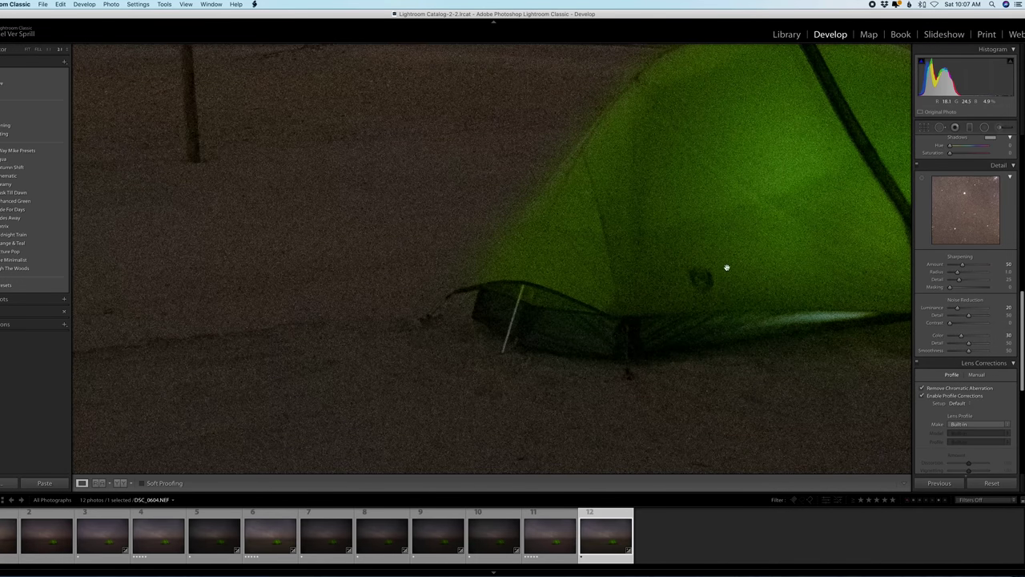
pyautogui.hscroll(3, 568, 305)
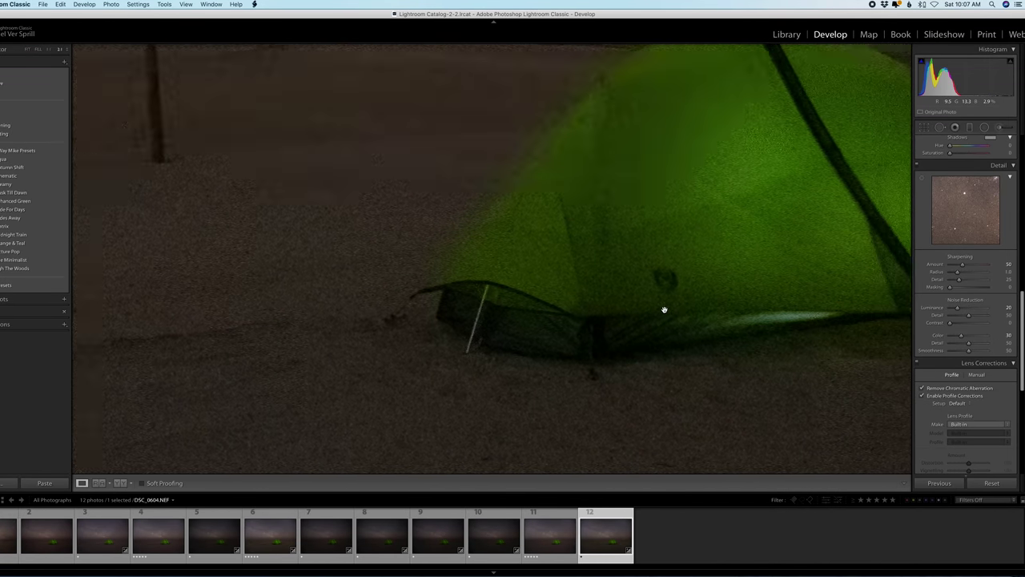
pyautogui.scroll(6, 606, 277)
pyautogui.hscroll(-3, 526, 286)
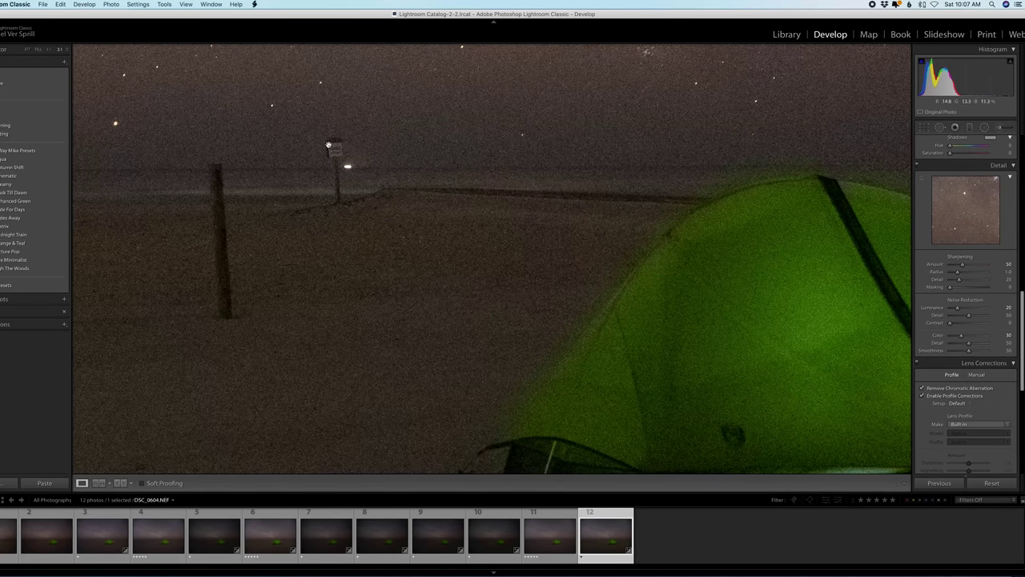
pyautogui.click(498, 230)
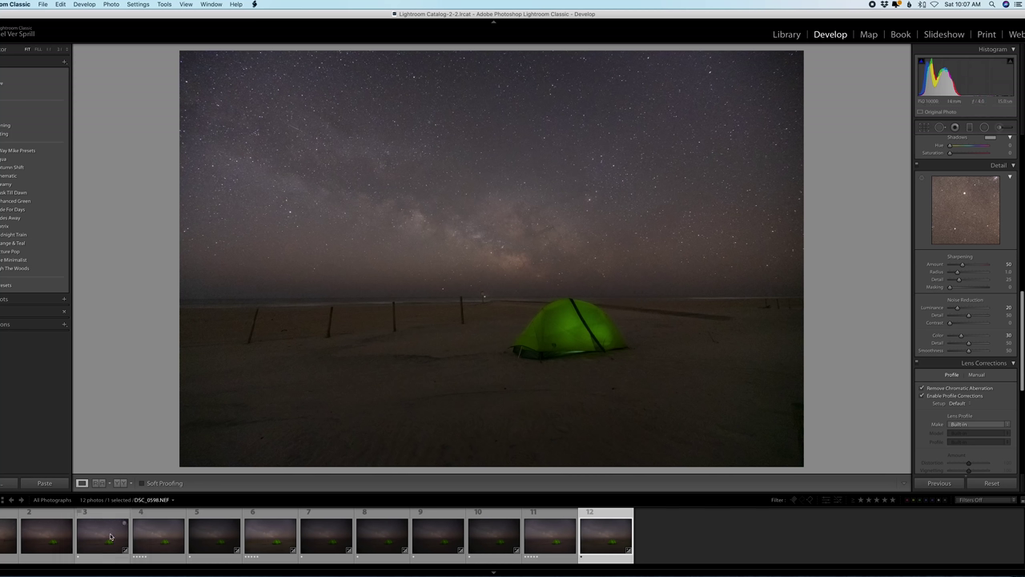
# Switch to photo 3, the star-trail frame, and zoom into its beach foreground
pyautogui.click(98, 536)
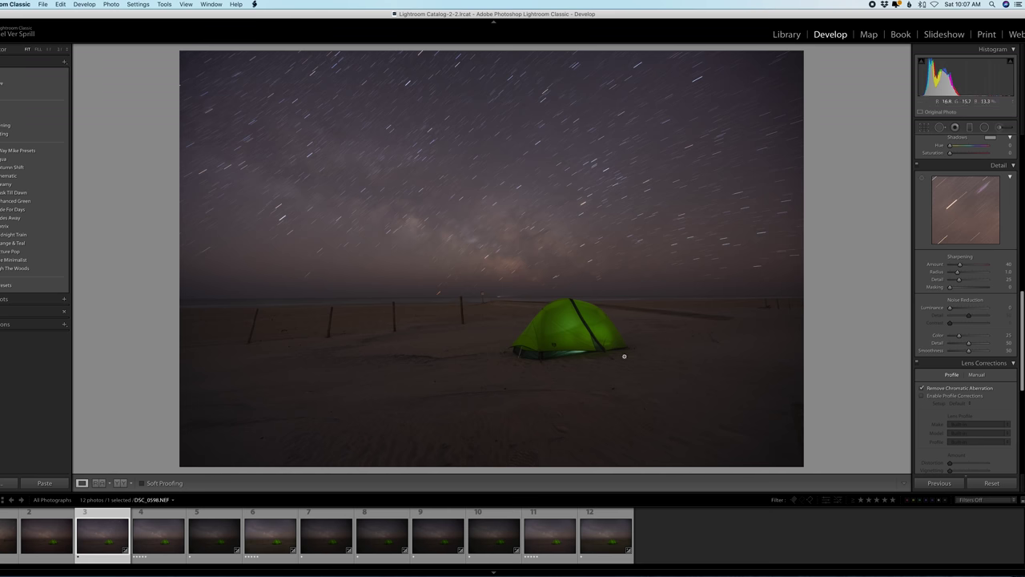
pyautogui.click(294, 349)
pyautogui.hscroll(3, 295, 349)
pyautogui.scroll(3, 295, 348)
pyautogui.hscroll(10, 295, 349)
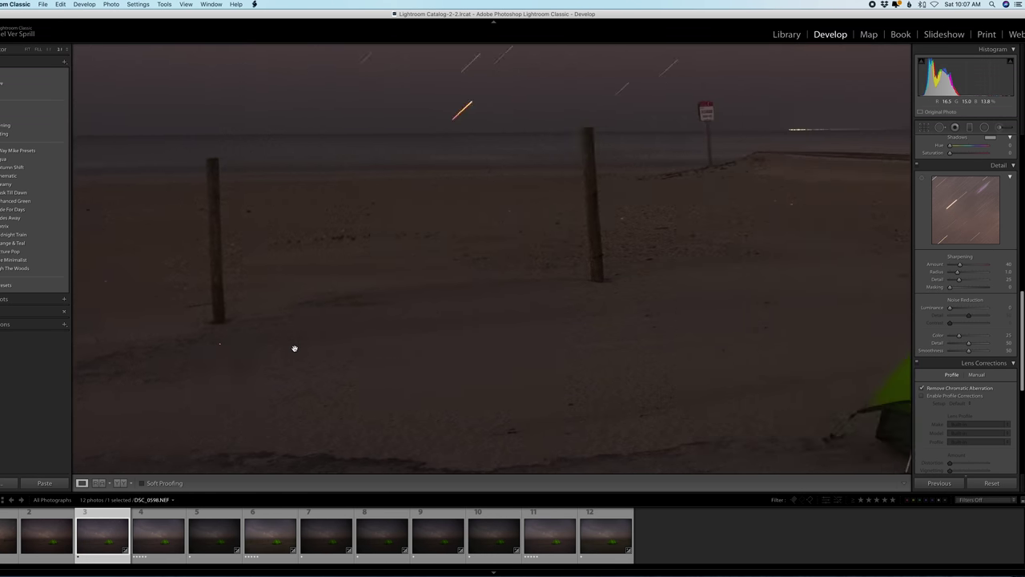
pyautogui.scroll(3, 294, 348)
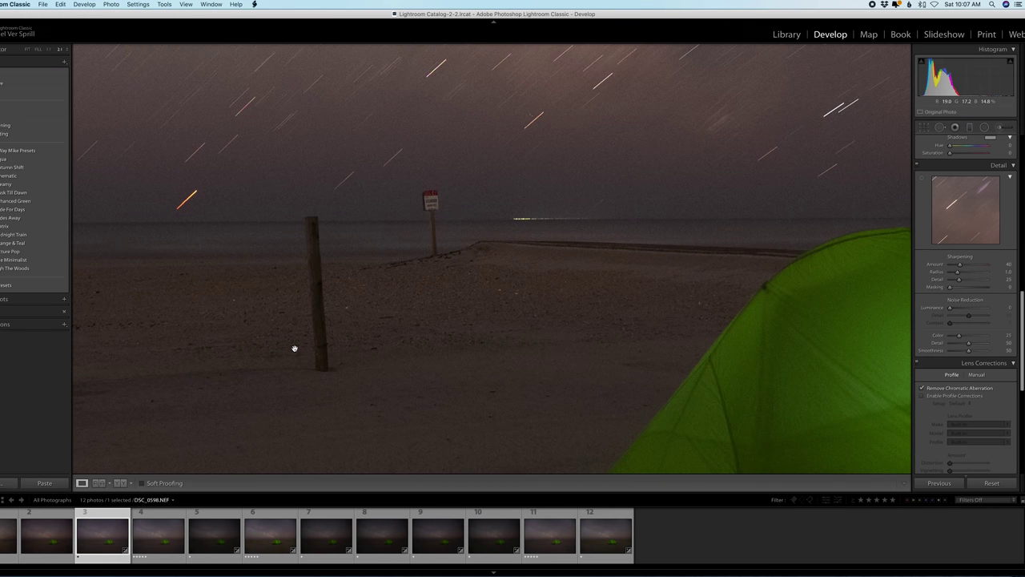
# Pan across the beach and tent detail, then return to the whole-photo view
pyautogui.scroll(3, 295, 348)
pyautogui.hscroll(2, 295, 349)
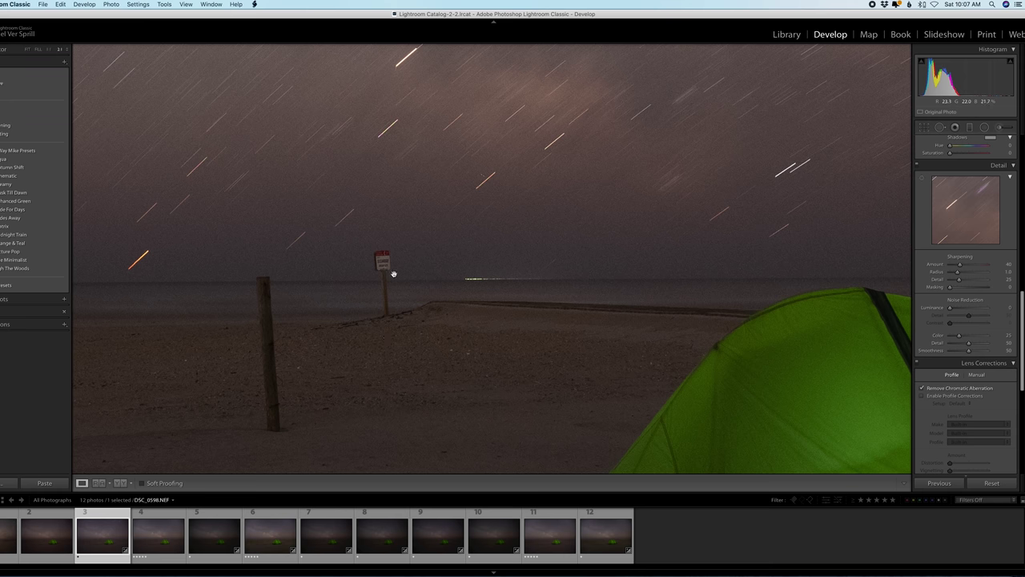
pyautogui.scroll(-6, 446, 295)
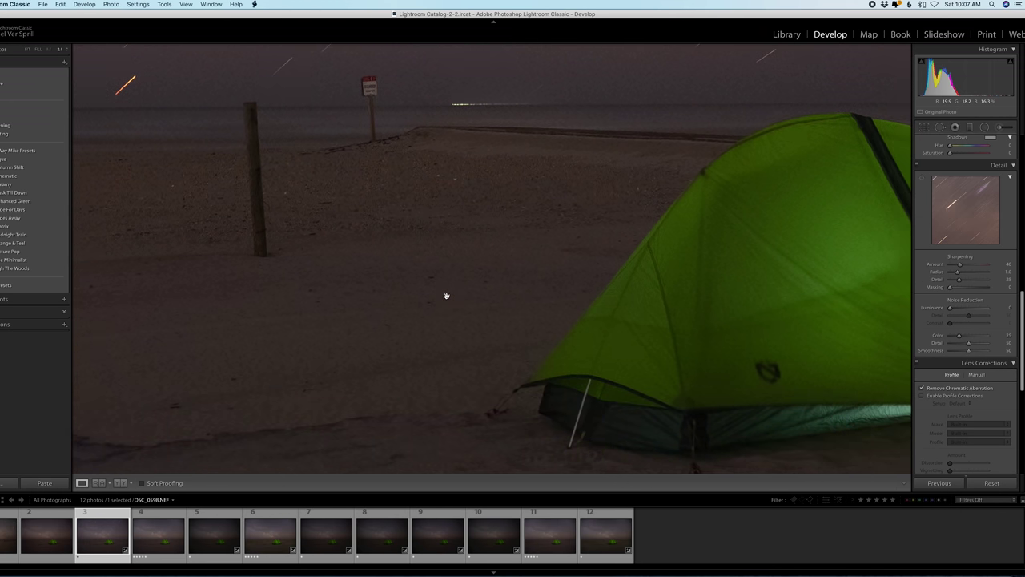
pyautogui.hscroll(2, 446, 296)
pyautogui.hscroll(5, 659, 357)
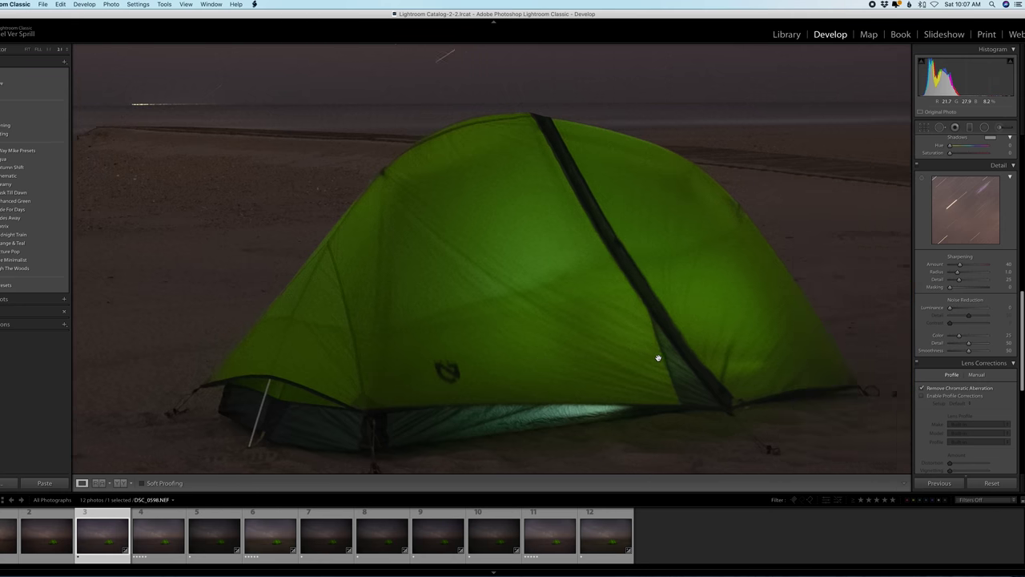
pyautogui.hscroll(2, 658, 357)
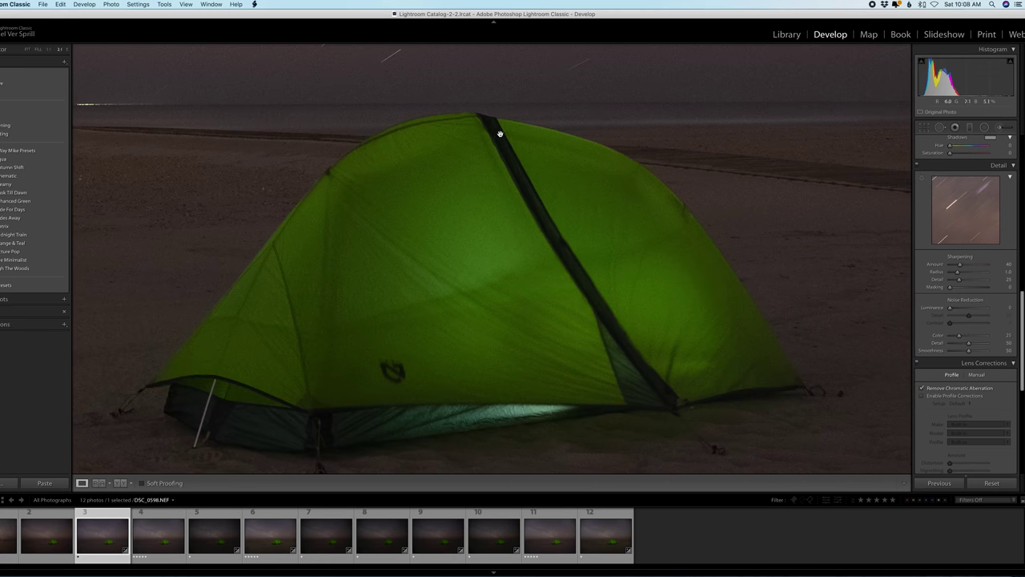
pyautogui.hscroll(8, 567, 203)
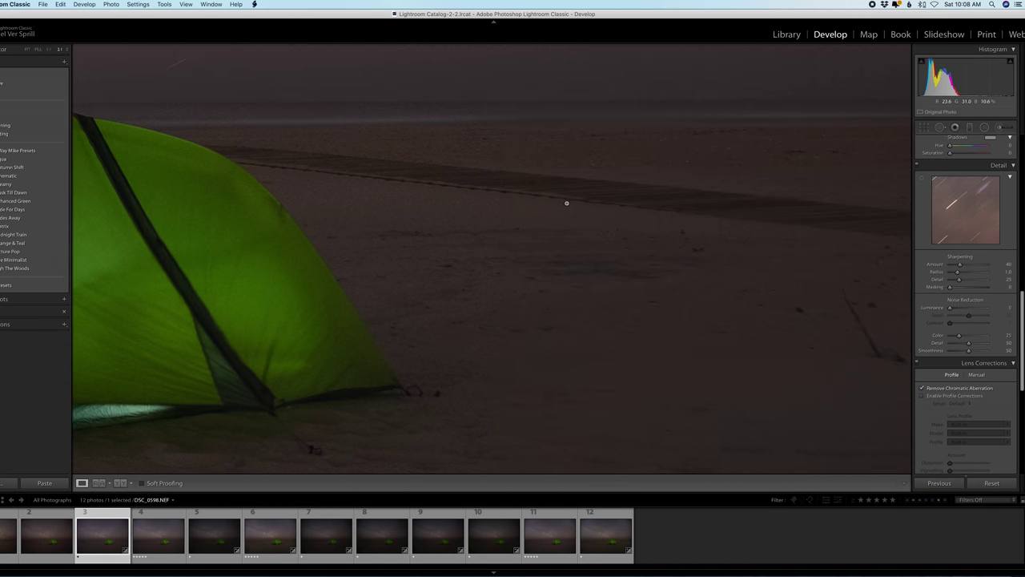
pyautogui.click(566, 203)
pyautogui.click(458, 392)
pyautogui.click(459, 393)
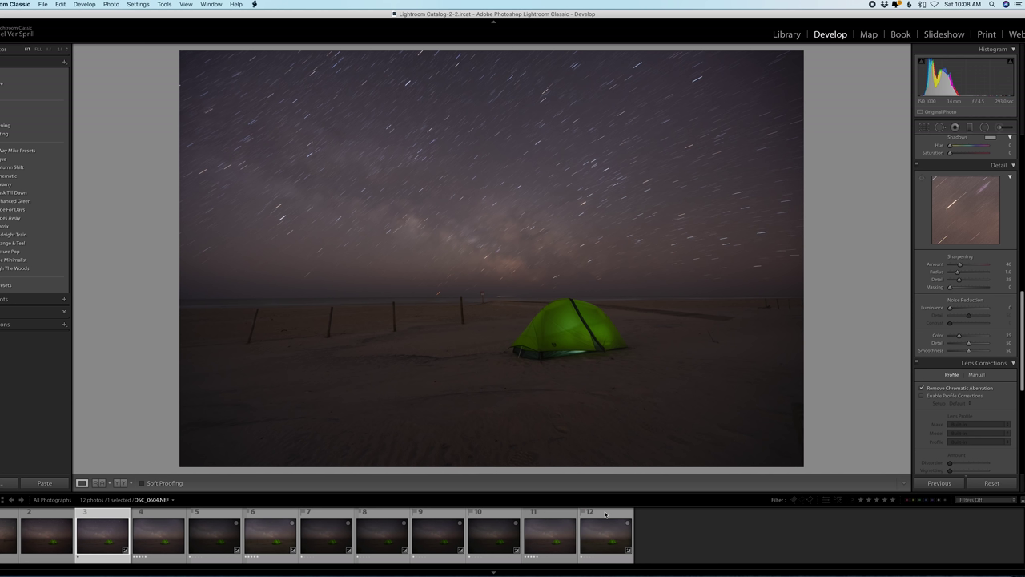
# Add photo 12 to the selection with photo 3 and open both as layers in Photoshop
pyautogui.keyDown('super'); pyautogui.click(601, 537); pyautogui.keyUp('super')
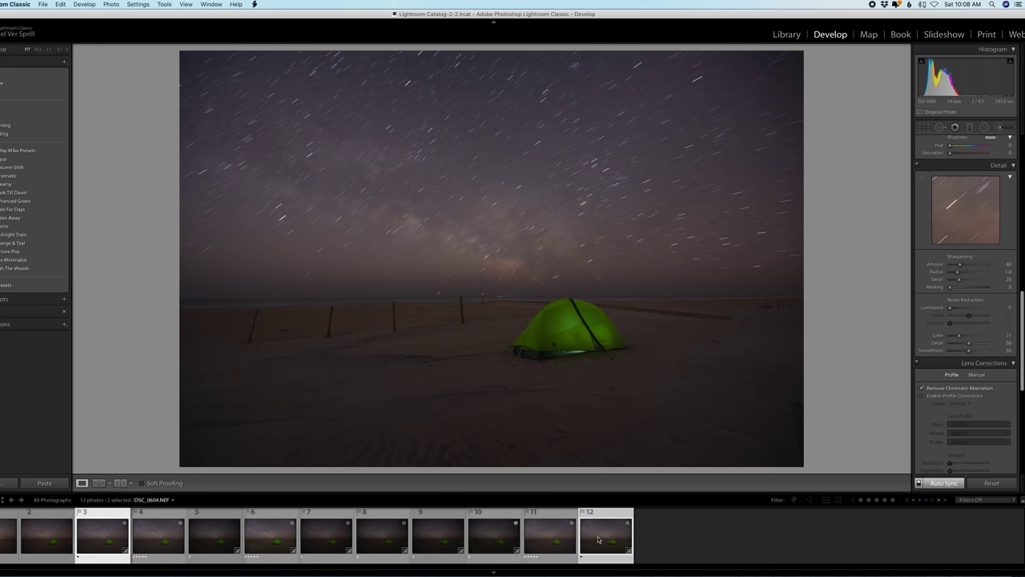
pyautogui.rightClick(598, 540)
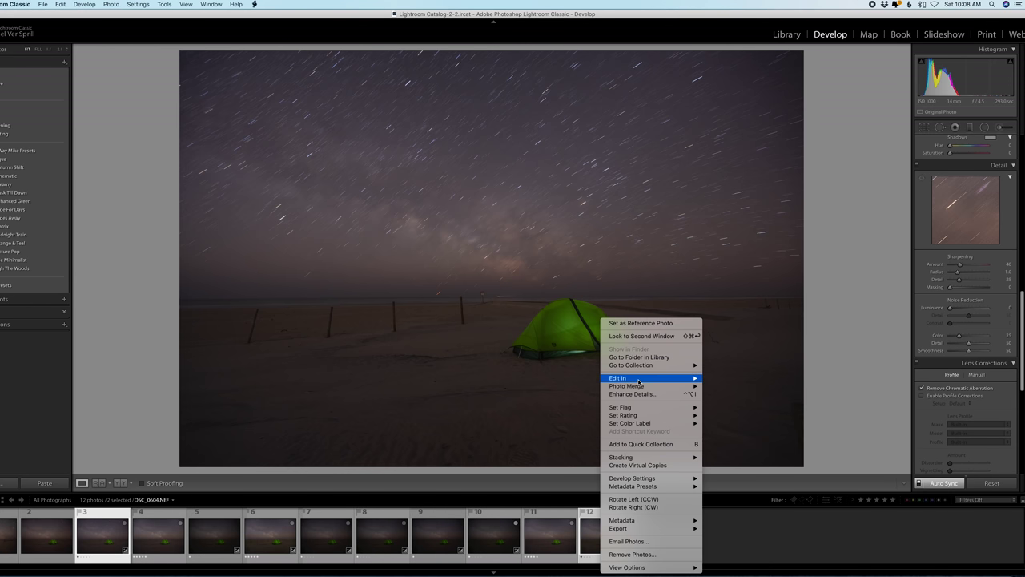
pyautogui.moveTo(639, 380)
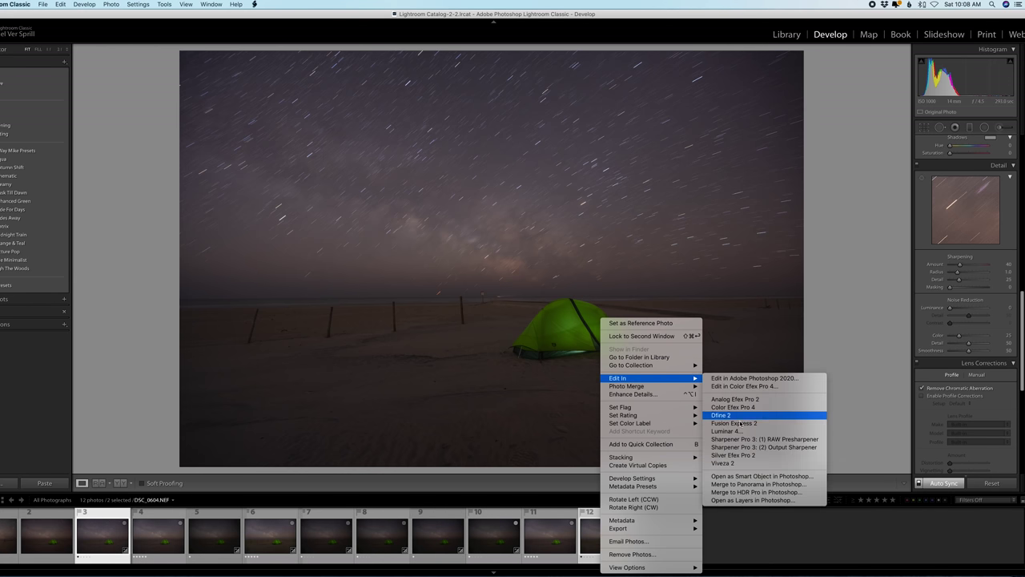
pyautogui.click(774, 500)
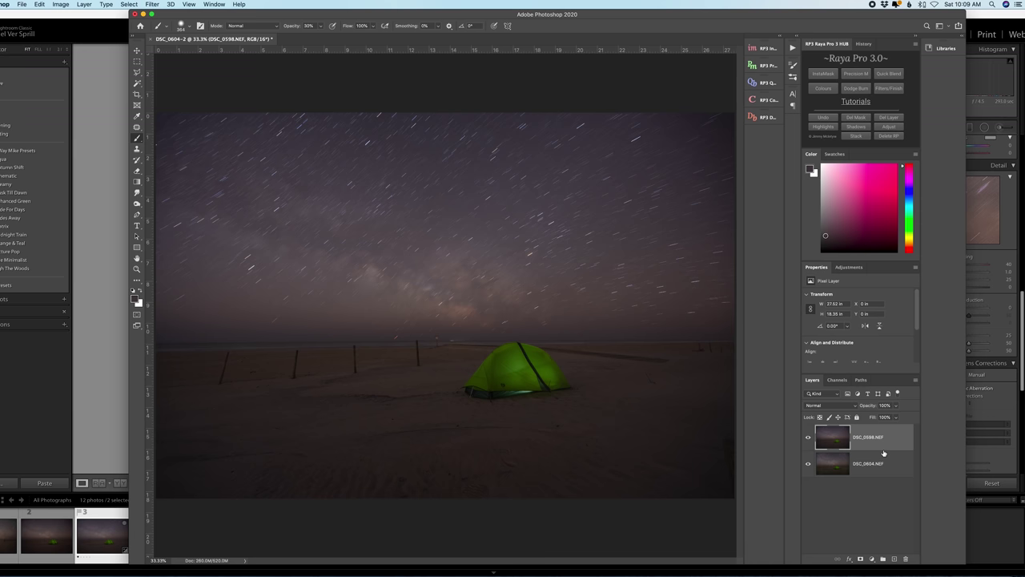
# Duplicate both photo layers and add a layer mask to the DSC_0598 star-trail copy
pyautogui.keyDown('shift'); pyautogui.click(881, 456); pyautogui.keyUp('shift')
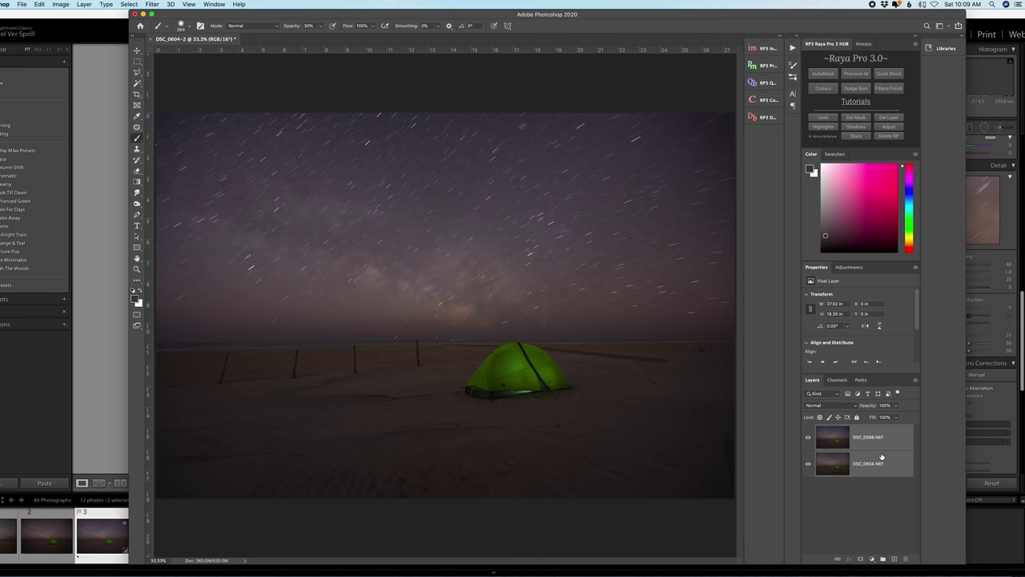
pyautogui.moveTo(882, 446); pyautogui.dragTo(894, 558)
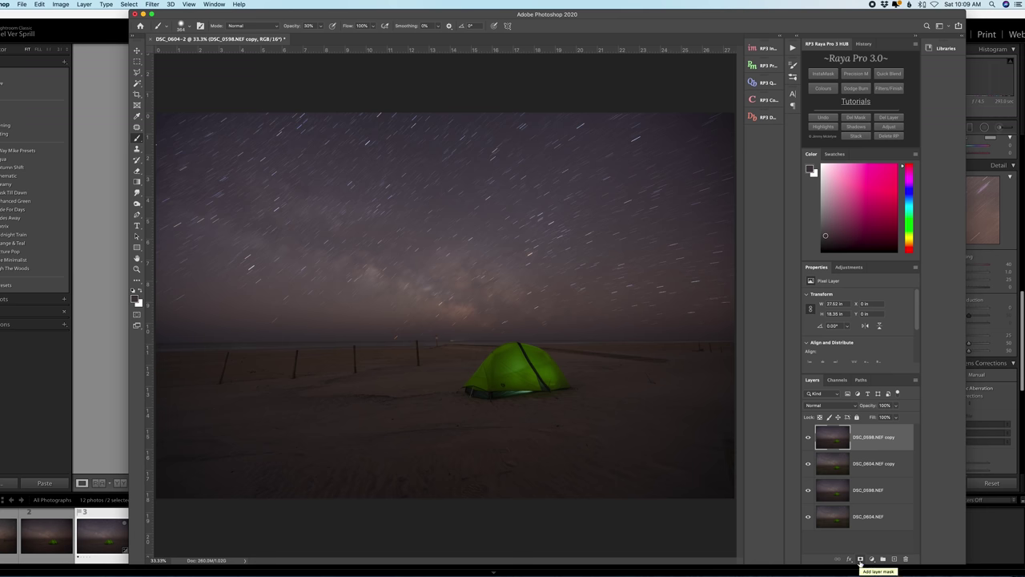
pyautogui.click(860, 559)
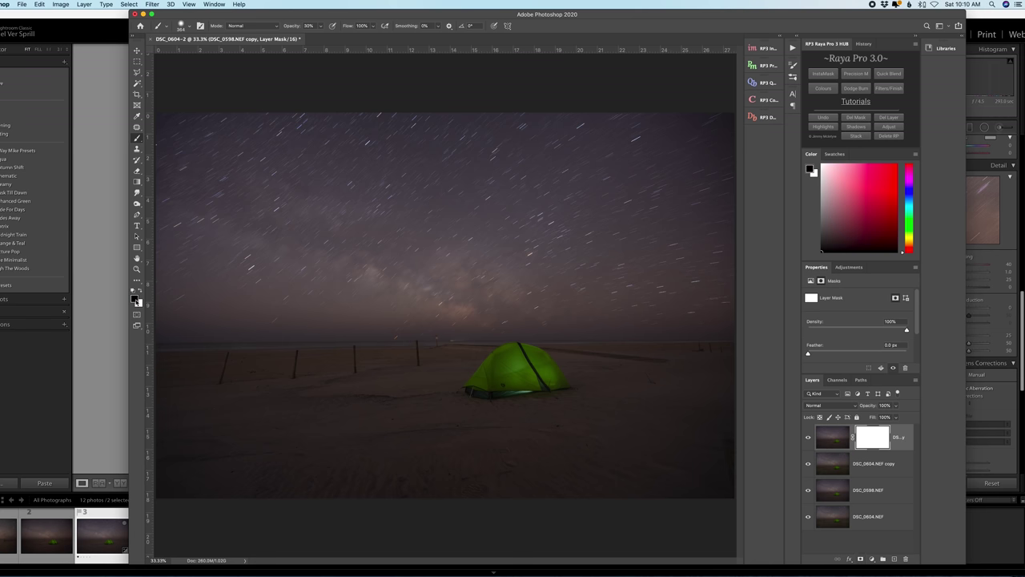
# Paint black over the star-trail sky on the mask using a 2480 px brush at 100% opacity
pyautogui.click(135, 300)
pyautogui.click(698, 205)
pyautogui.click(180, 31)
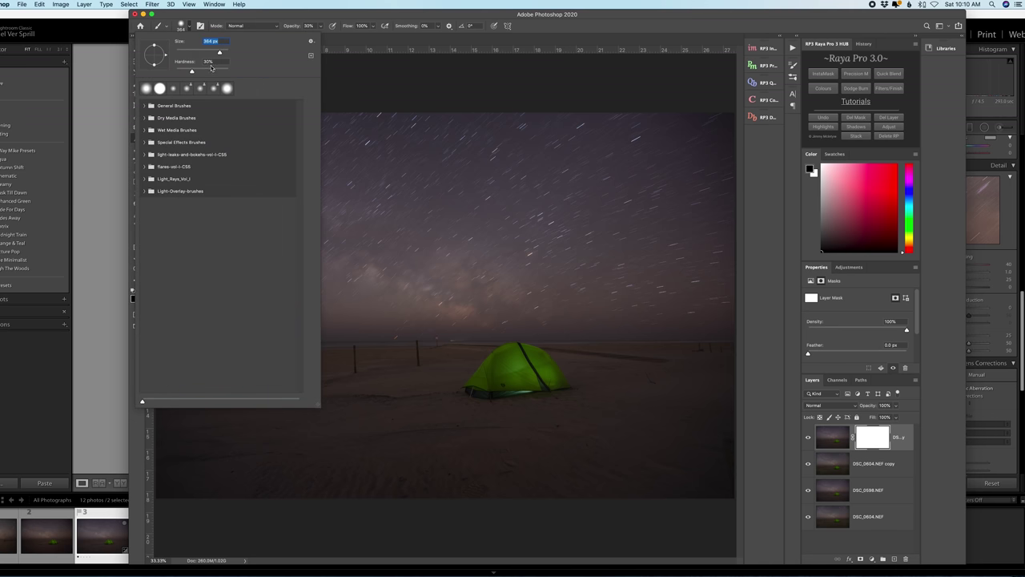
pyautogui.write('360')
pyautogui.press('Tab')
pyautogui.moveTo(221, 53); pyautogui.dragTo(227, 52)
pyautogui.click(320, 26)
pyautogui.moveTo(318, 38); pyautogui.dragTo(397, 40)
pyautogui.click(189, 28)
pyautogui.moveTo(222, 53); pyautogui.dragTo(227, 53)
pyautogui.press('Return')
pyautogui.moveTo(204, 142)
pyautogui.mouseDown()
pyautogui.moveTo(250, 167)
pyautogui.moveTo(701, 166)
pyautogui.moveTo(423, 173)
pyautogui.moveTo(211, 202)
pyautogui.moveTo(224, 218)
pyautogui.moveTo(304, 187)
pyautogui.mouseUp()
pyautogui.moveTo(577, 230)
pyautogui.mouseDown()
pyautogui.moveTo(659, 225)
pyautogui.moveTo(343, 201)
pyautogui.moveTo(184, 223)
pyautogui.mouseUp()
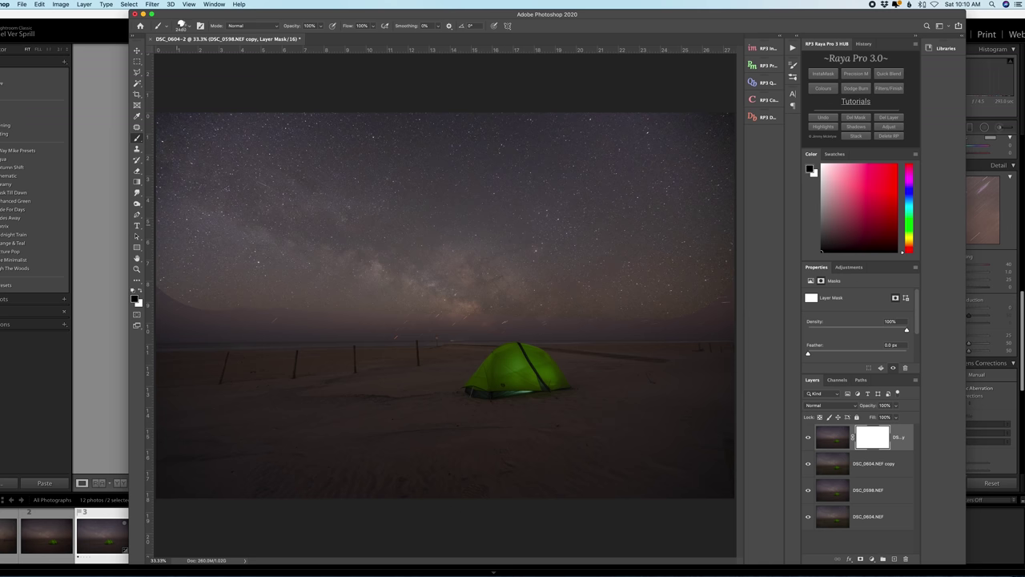
# Set the brush to 50% hardness and about 75% opacity
pyautogui.click(182, 26)
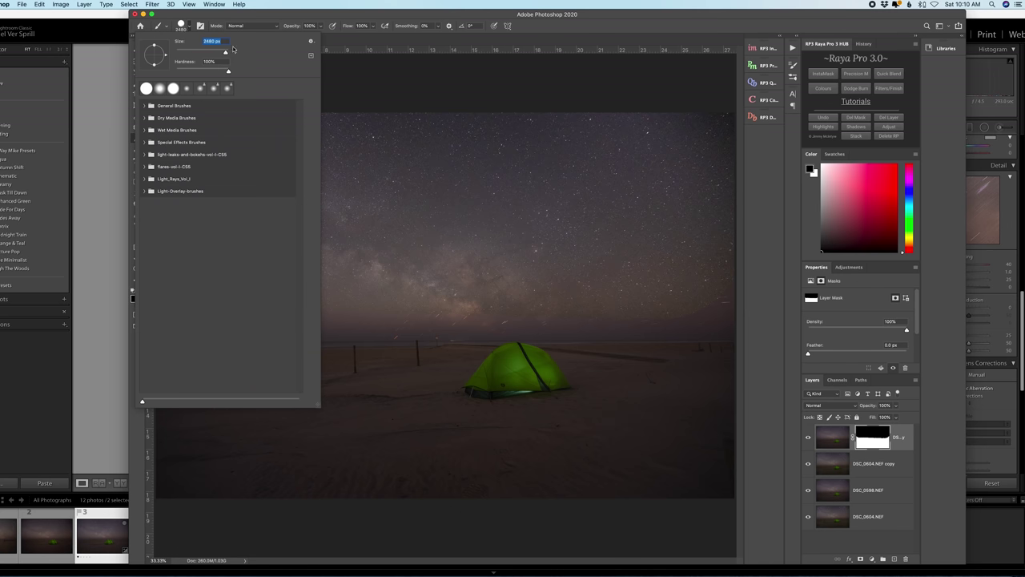
pyautogui.moveTo(228, 71)
pyautogui.mouseDown()
pyautogui.moveTo(202, 72)
pyautogui.moveTo(220, 53)
pyautogui.mouseUp()
pyautogui.click(320, 26)
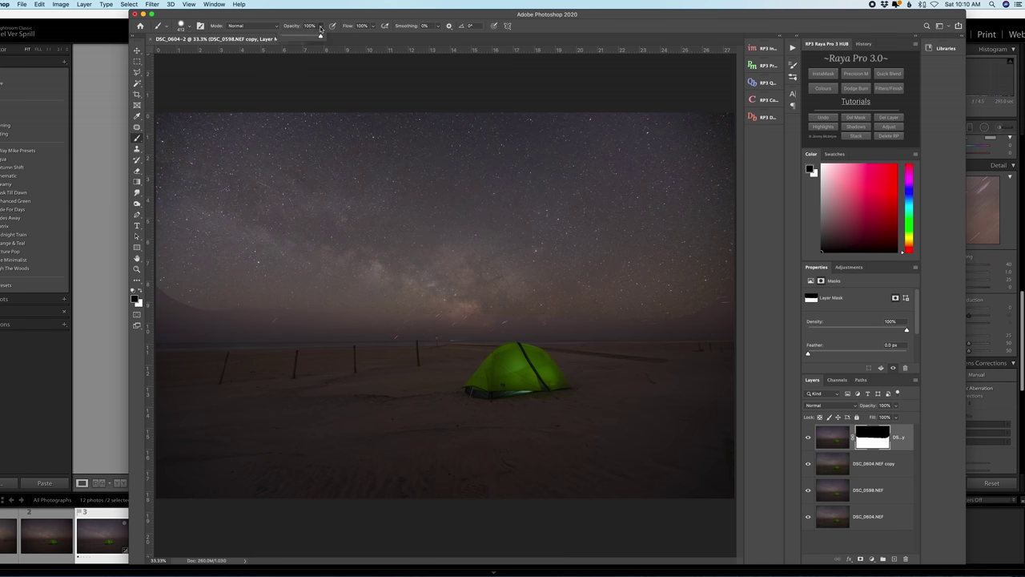
pyautogui.moveTo(320, 35)
pyautogui.mouseDown()
pyautogui.moveTo(311, 37)
pyautogui.moveTo(306, 189)
pyautogui.moveTo(355, 316)
pyautogui.mouseUp()
# Zoom to 200% on the horizon and switch to white paint at 28% opacity
pyautogui.press('super+plus')
pyautogui.press('super+plus')
pyautogui.press('super+plus')
pyautogui.press('super+plus')
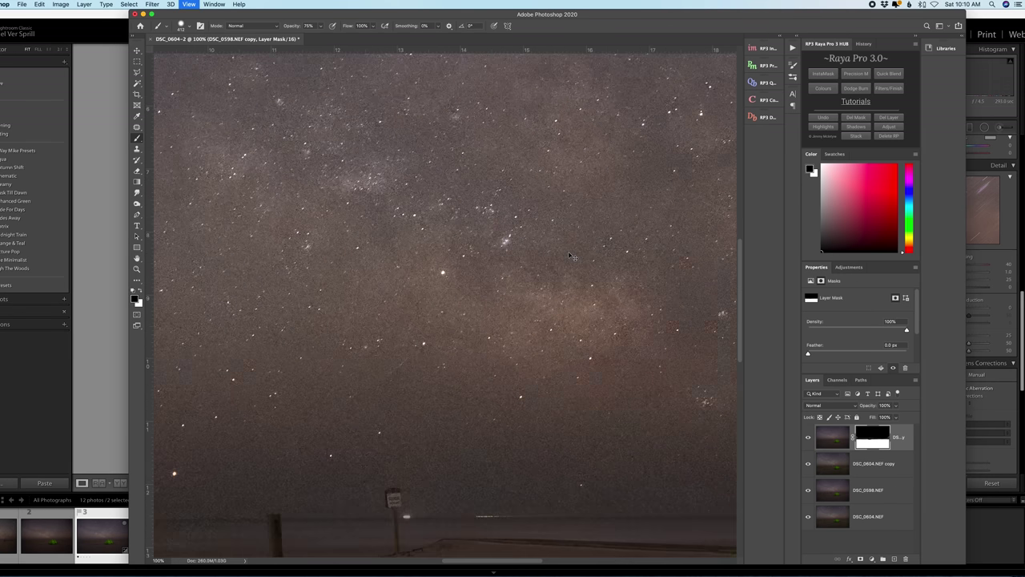
pyautogui.scroll(-5, 521, 265)
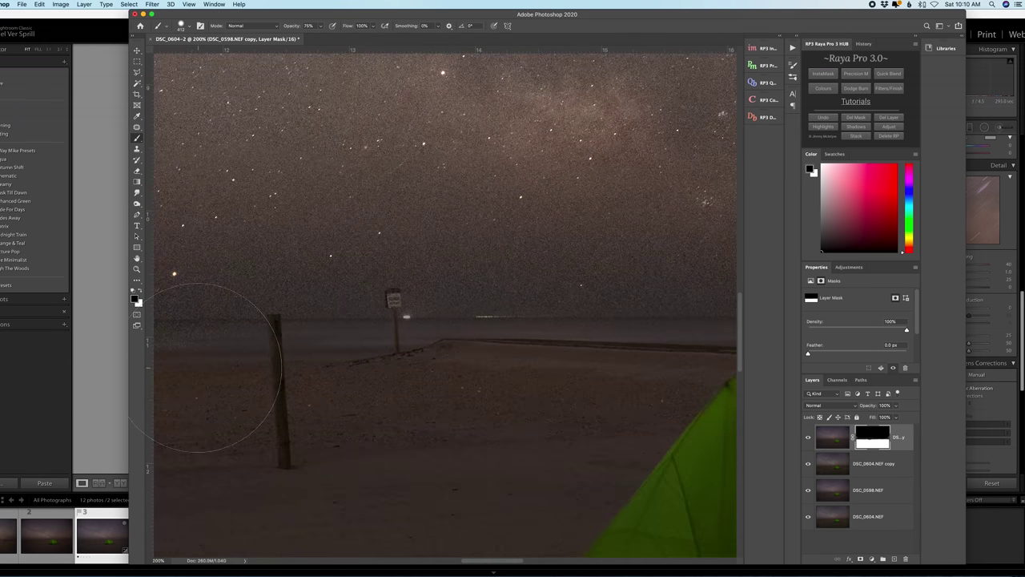
pyautogui.click(141, 293)
pyautogui.click(181, 26)
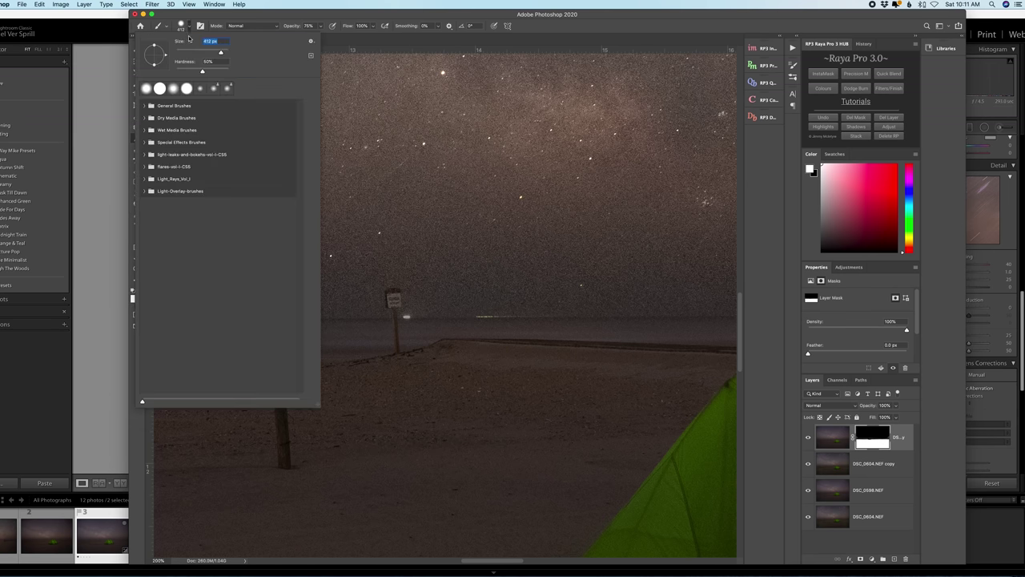
pyautogui.click(399, 318)
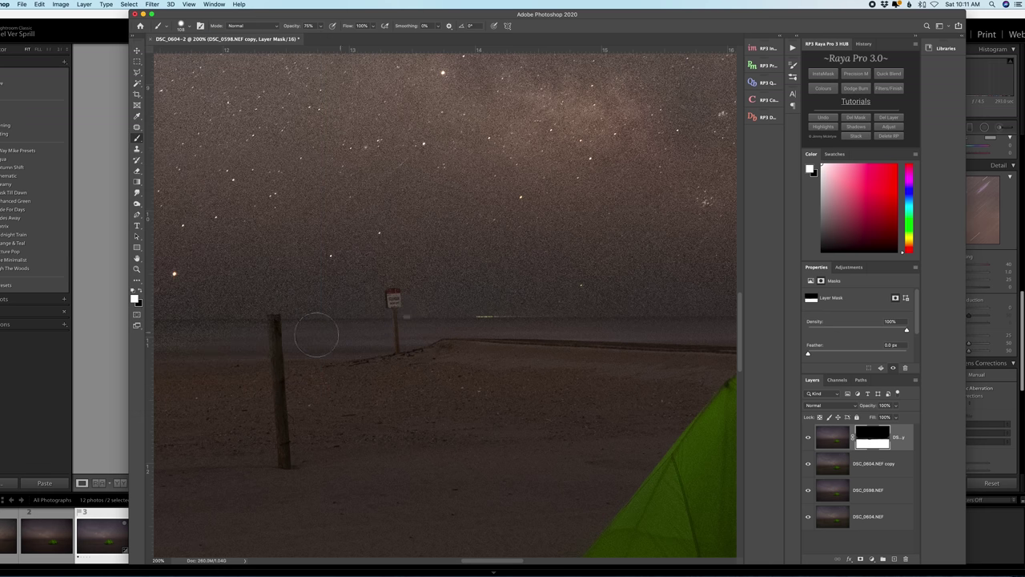
pyautogui.press('2')
pyautogui.press('8')
# Touch up the mask along the horizon, toggling black and white, then zoom back out to fit
pyautogui.hscroll(-5, 392, 312)
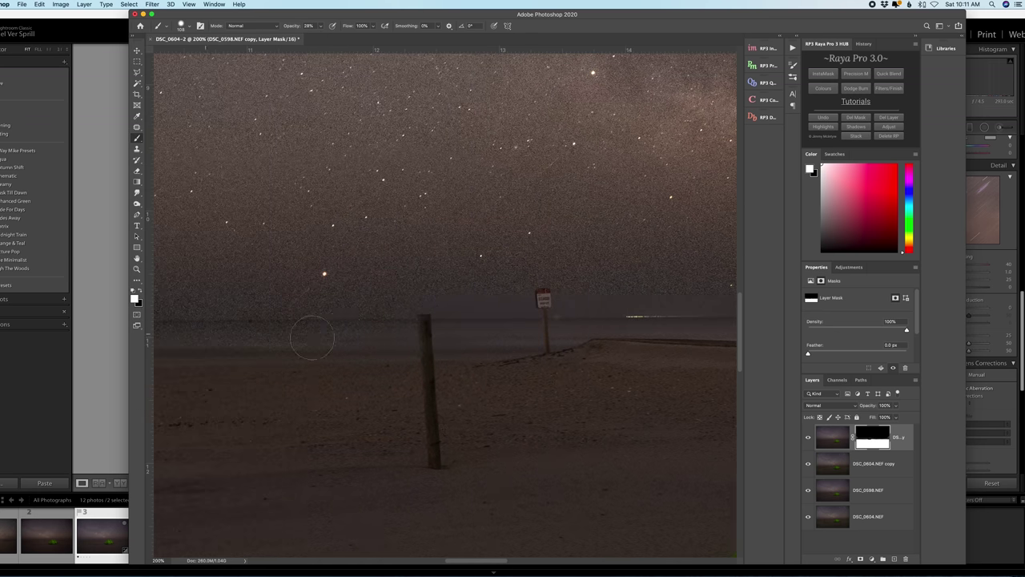
pyautogui.press('x')
pyautogui.hscroll(-9, 608, 275)
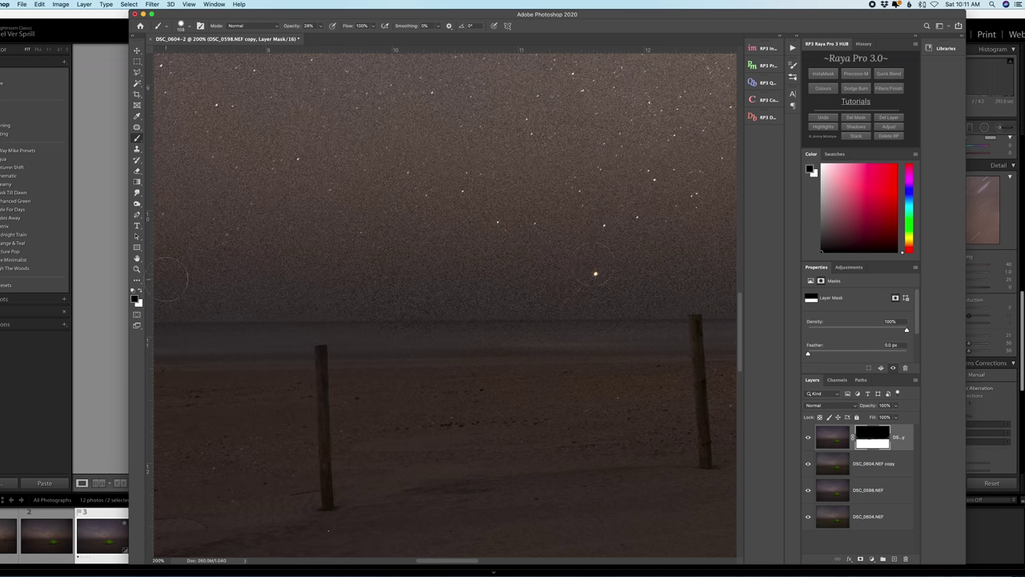
pyautogui.press('x')
pyautogui.press('super+minus')
pyautogui.press('super+minus')
pyautogui.press('super+minus')
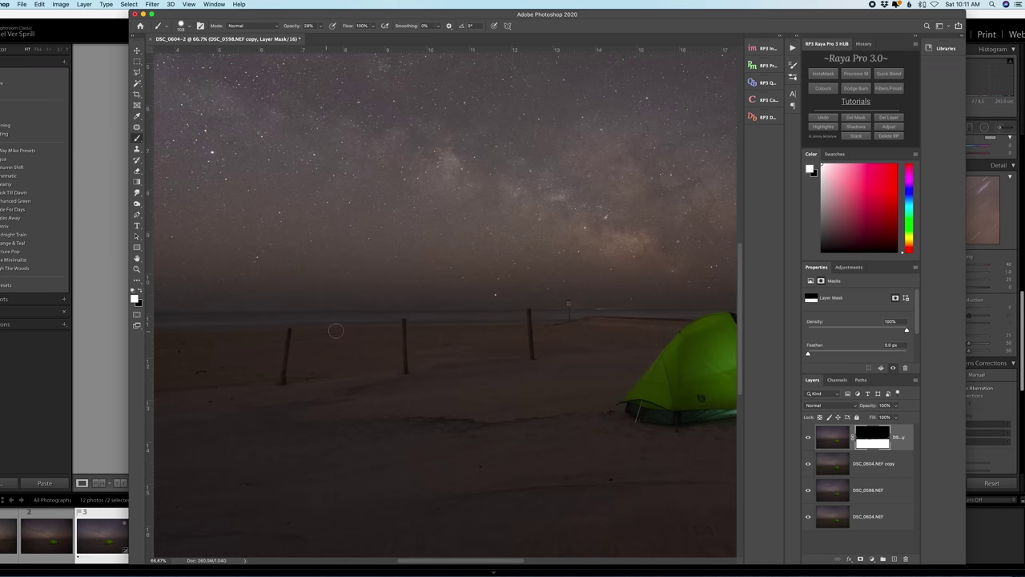
pyautogui.hscroll(15, 306, 324)
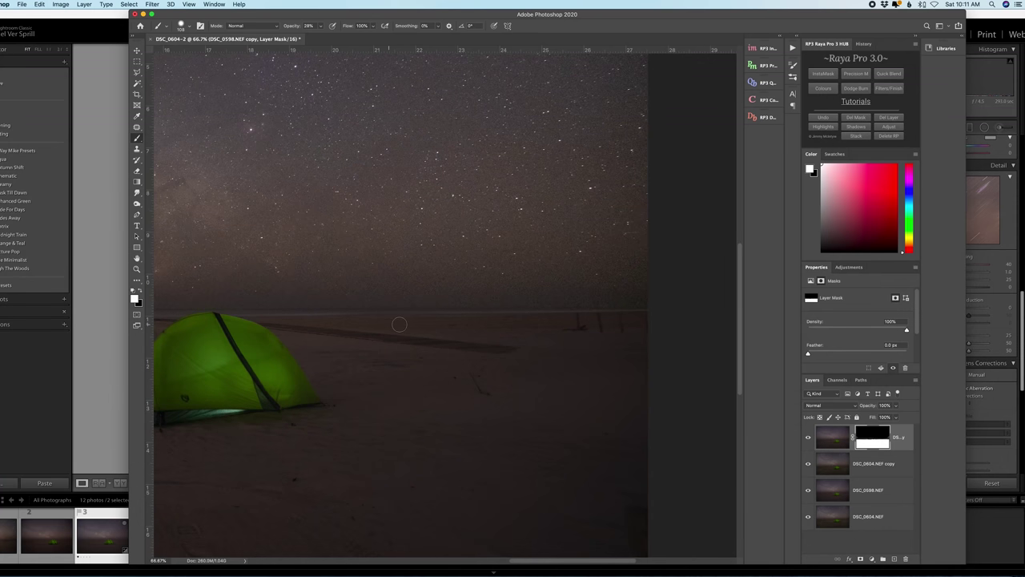
pyautogui.press('super+minus')
pyautogui.press('super+minus')
pyautogui.press('super+minus')
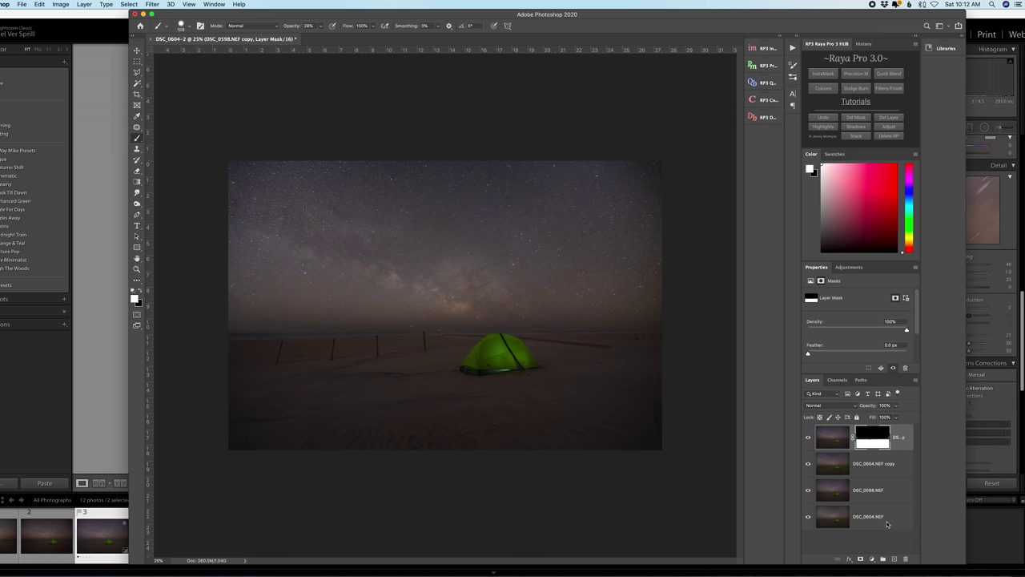
# Flatten the image, then close and save the document so the composite returns to Lightroom
pyautogui.rightClick(887, 523)
pyautogui.click(912, 472)
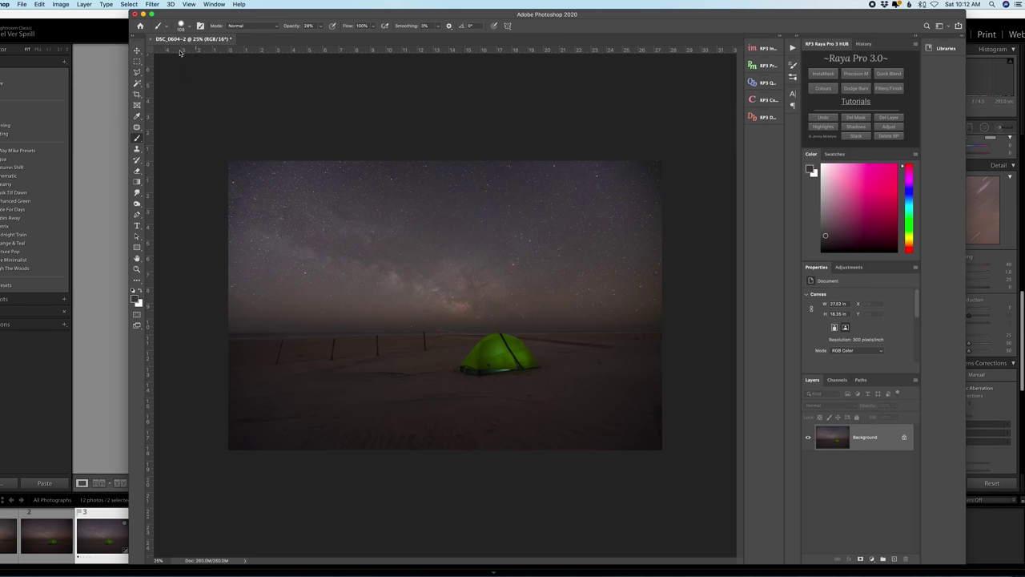
pyautogui.click(151, 39)
pyautogui.click(563, 185)
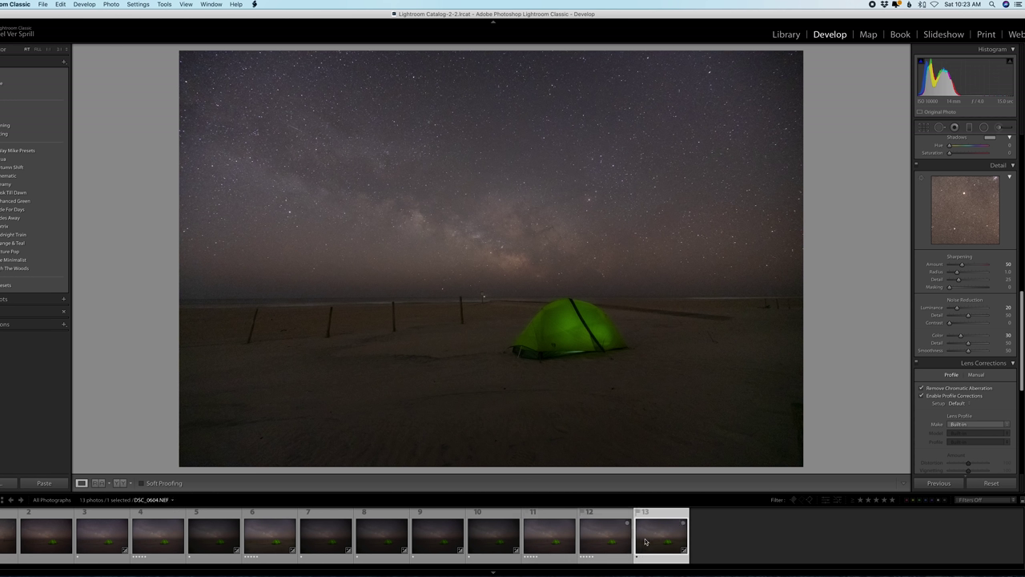
# Copy the edited frame's develop settings and paste them onto frames 5–10
pyautogui.click(7, 485)
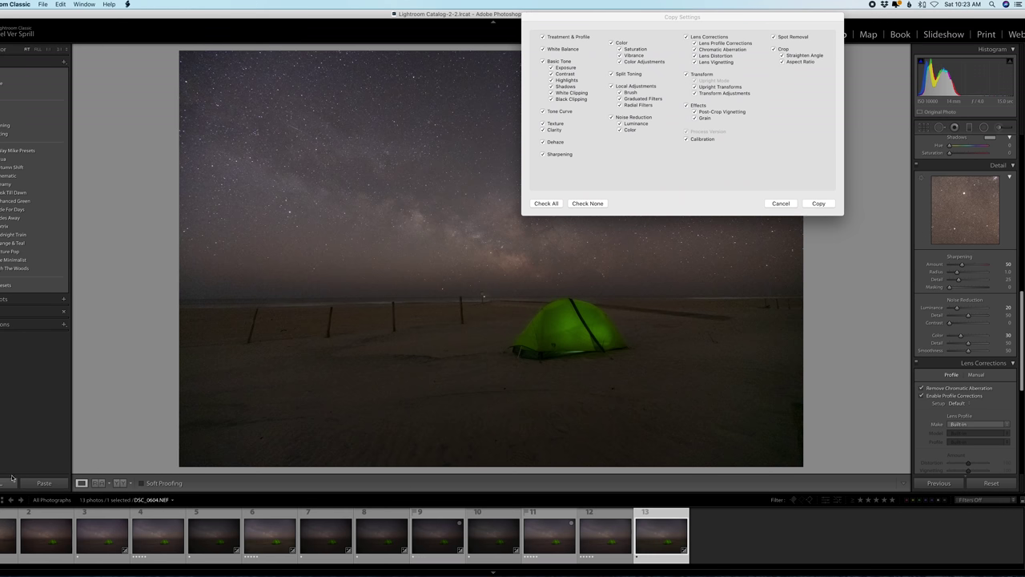
pyautogui.click(819, 203)
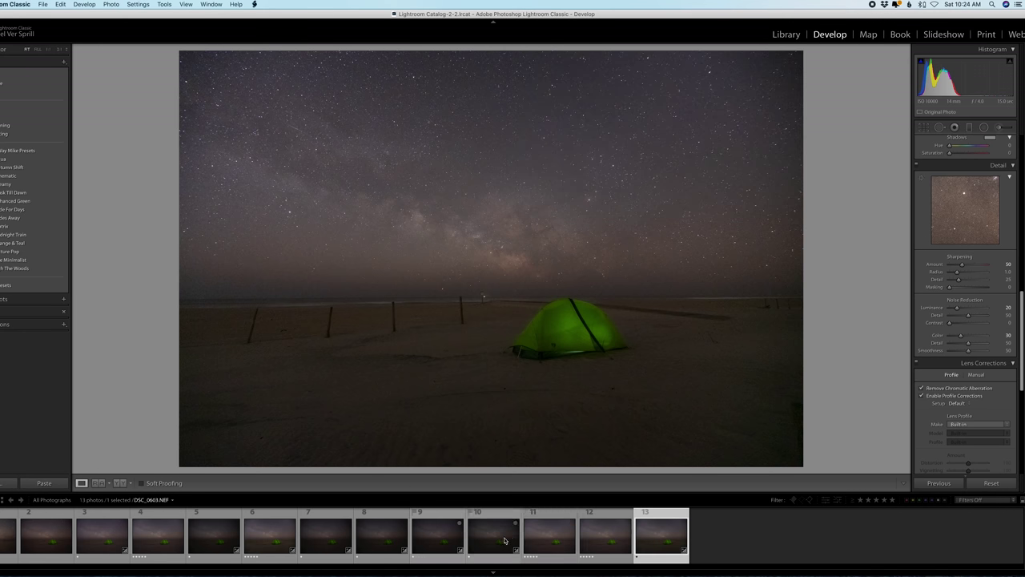
pyautogui.click(507, 538)
pyautogui.keyDown('super'); pyautogui.click(431, 546); pyautogui.keyUp('super')
pyautogui.keyDown('super'); pyautogui.click(376, 547); pyautogui.keyUp('super')
pyautogui.keyDown('super'); pyautogui.click(319, 547); pyautogui.keyUp('super')
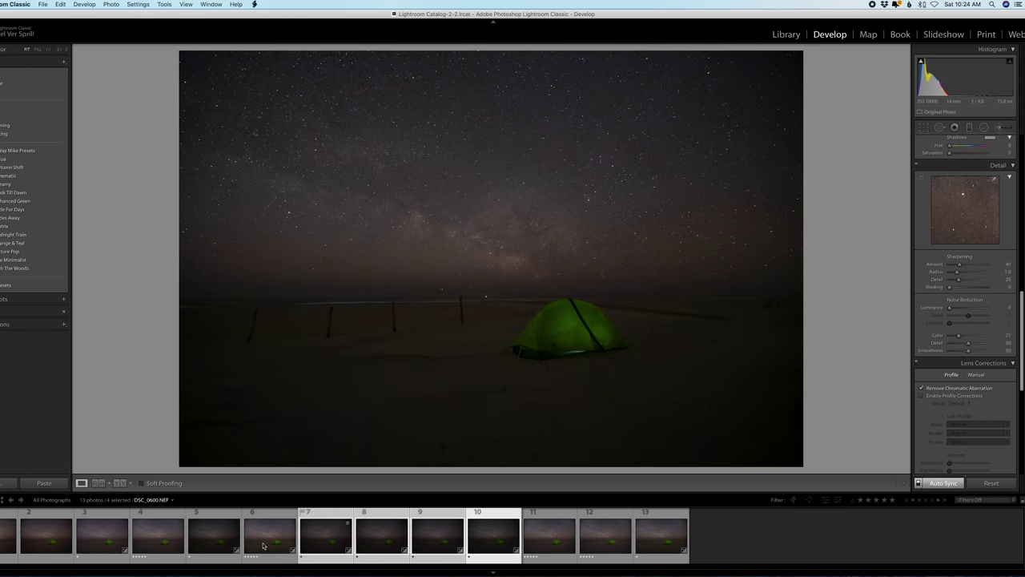
pyautogui.keyDown('super'); pyautogui.click(223, 546); pyautogui.keyUp('super')
pyautogui.click(45, 483)
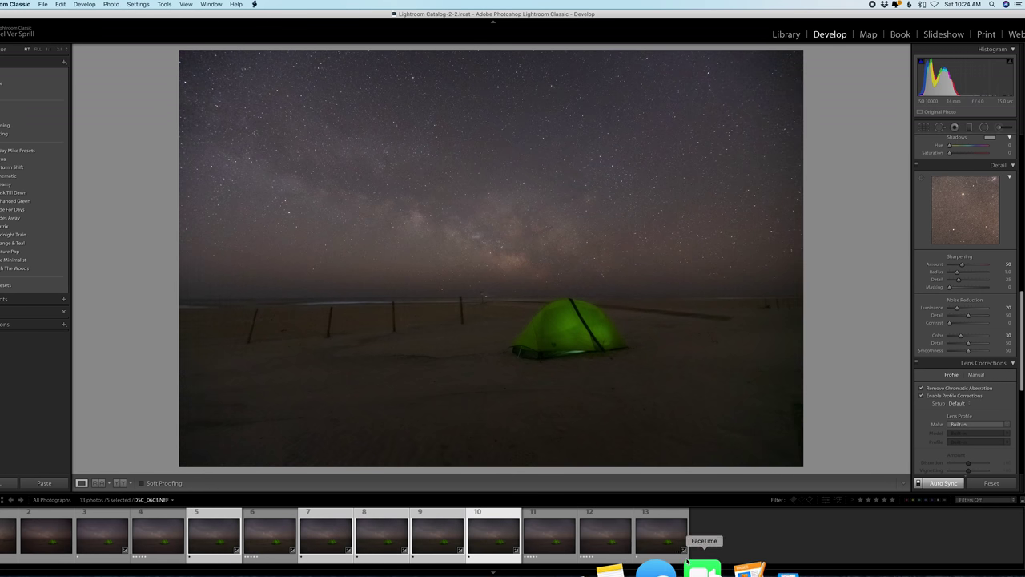
pyautogui.click(662, 542)
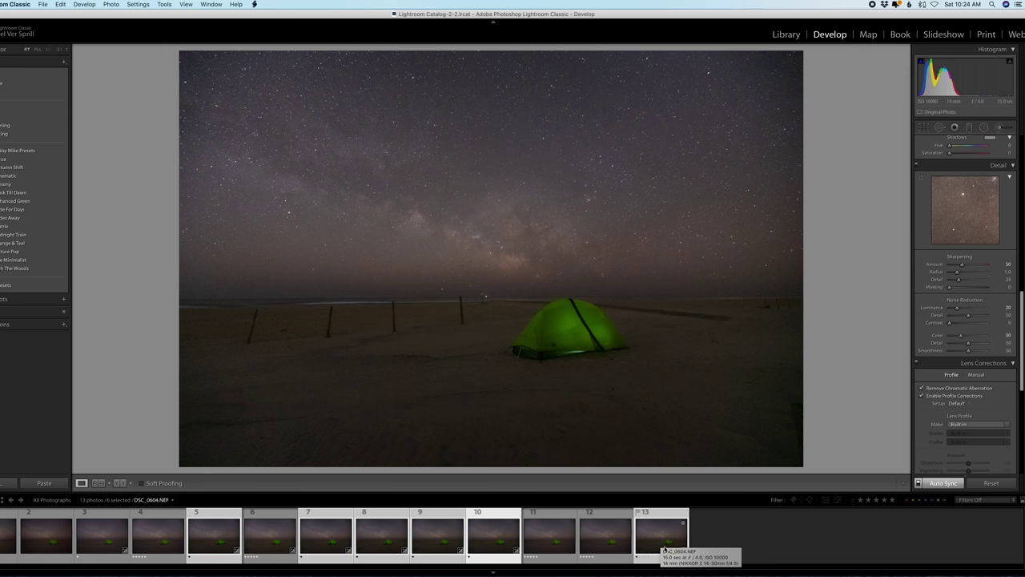
# Export the selected frames as 16-bit TIFFs with the MilkyWayStack preset, then close the Finder window
pyautogui.click(43, 4)
pyautogui.click(120, 124)
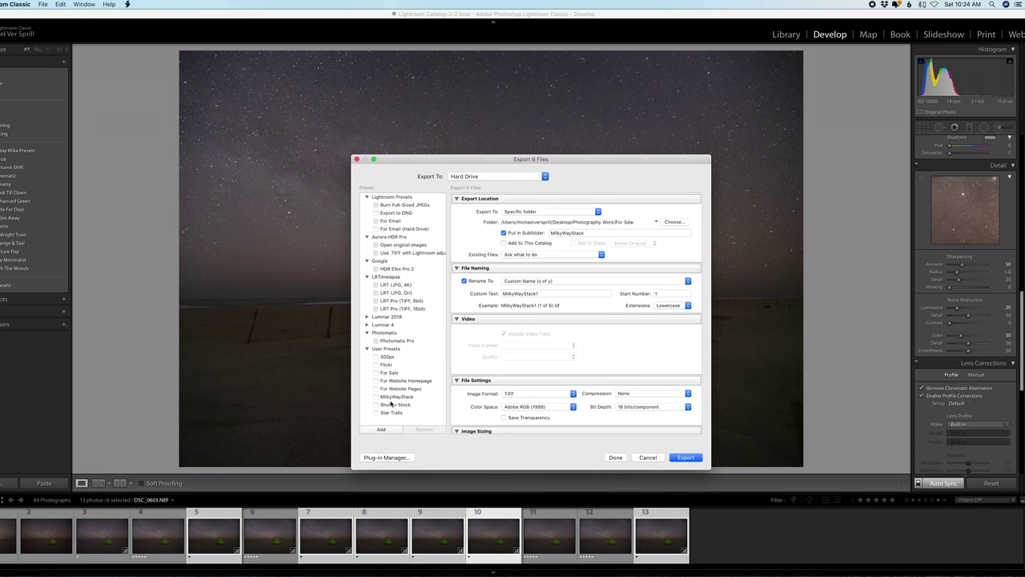
pyautogui.click(400, 397)
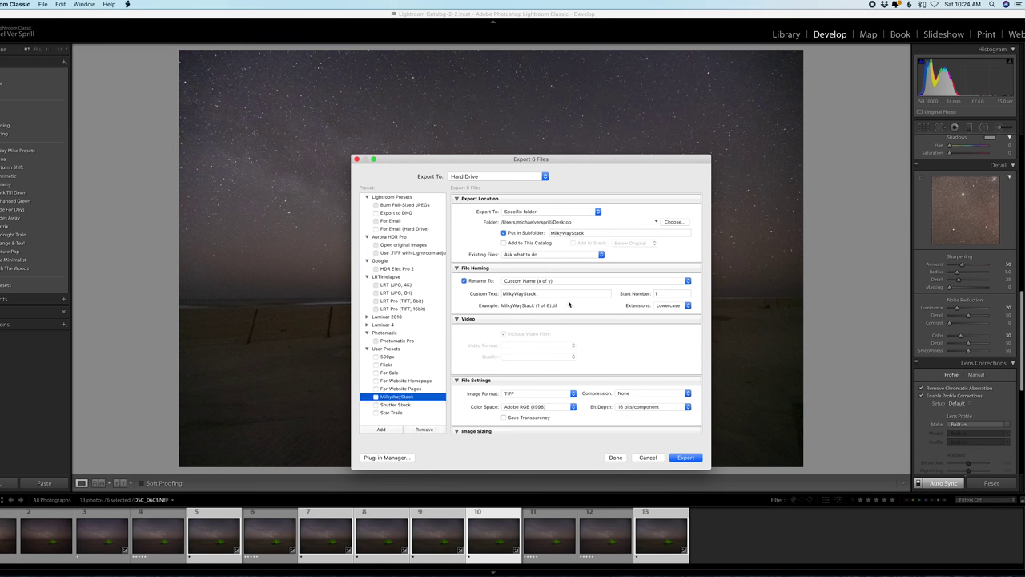
pyautogui.scroll(-5, 586, 361)
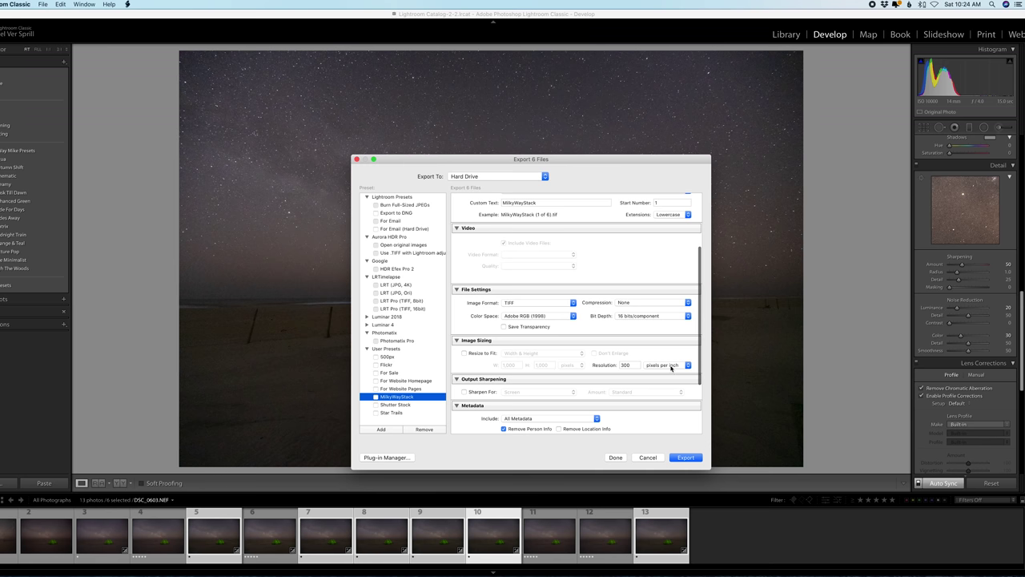
pyautogui.scroll(-5, 561, 369)
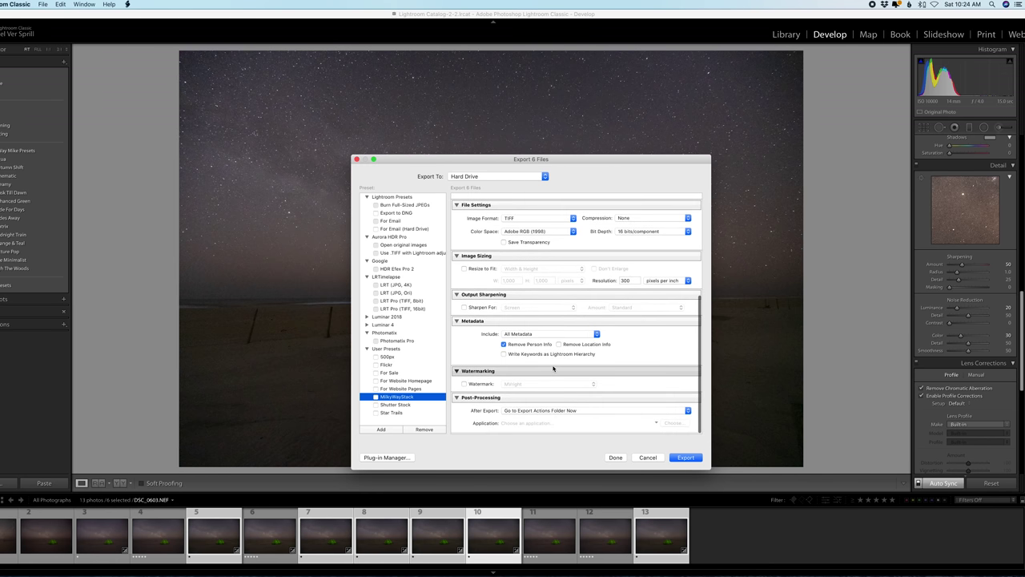
pyautogui.scroll(1, 552, 368)
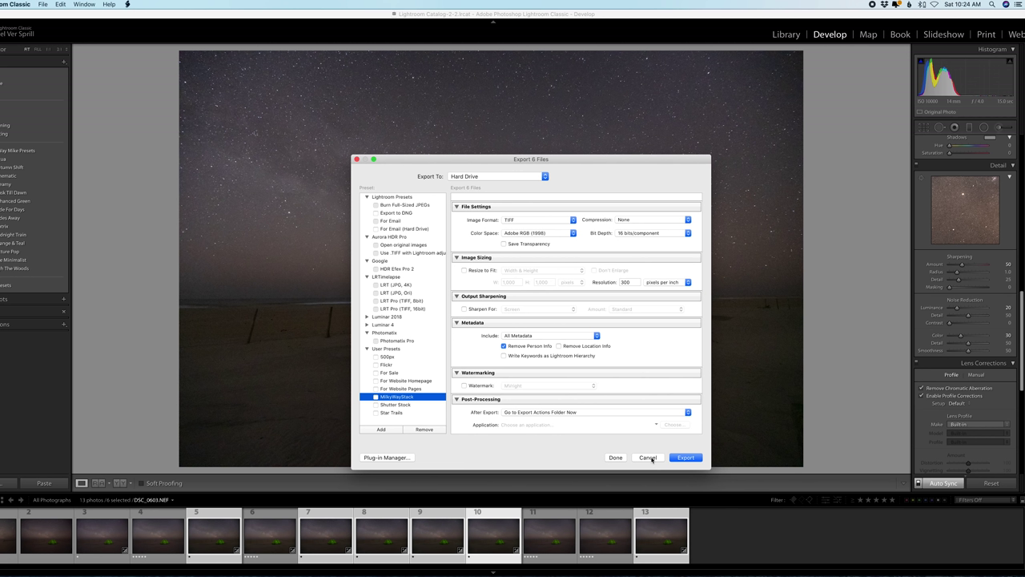
pyautogui.click(649, 457)
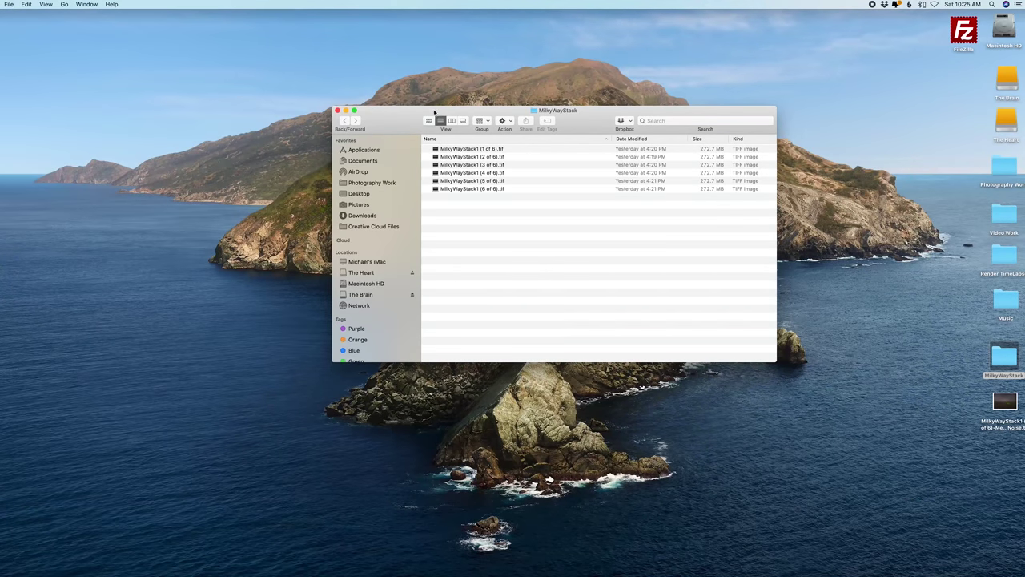
pyautogui.click(337, 111)
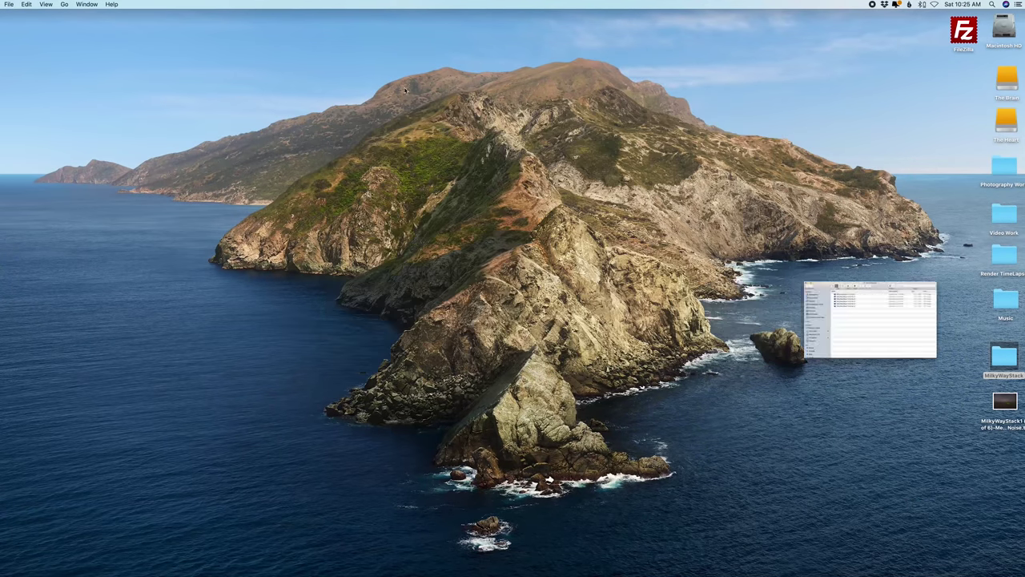
# Launch Starry Landscape Stacker and open all six TIFFs from the Desktop's MilkyWayStack folder
pyautogui.click(293, 569)
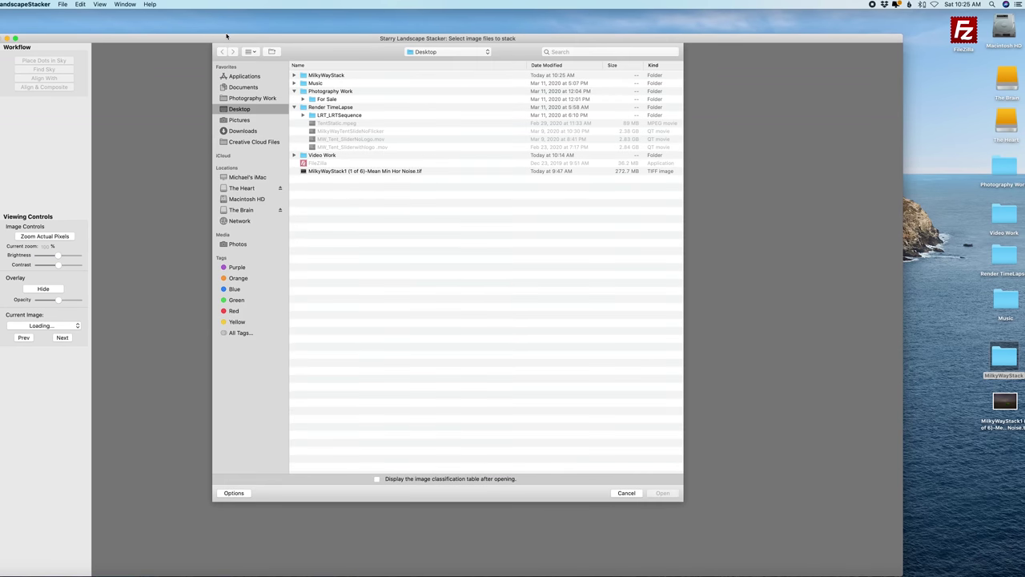
pyautogui.moveTo(228, 36); pyautogui.dragTo(255, 12)
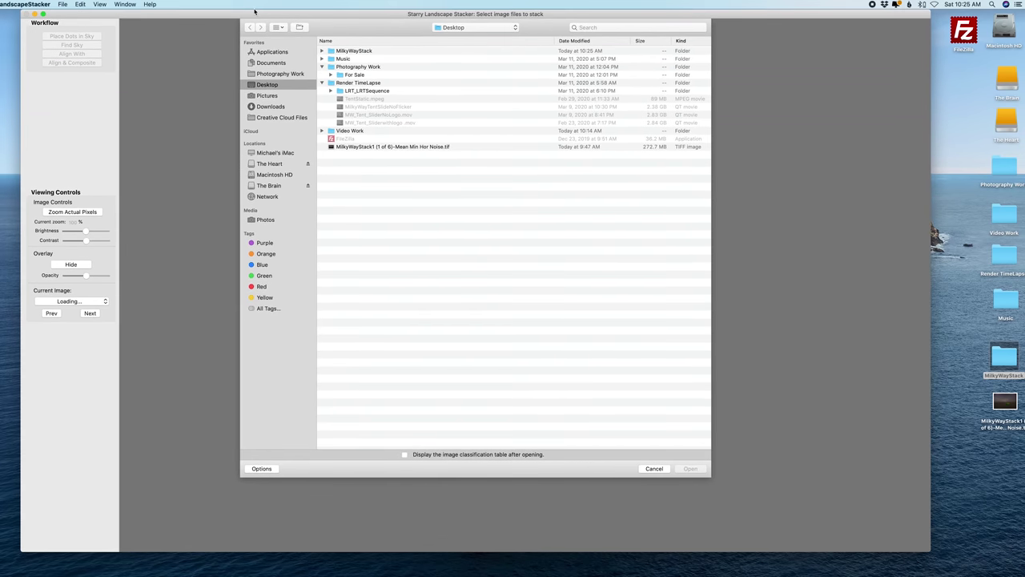
pyautogui.click(322, 50)
pyautogui.click(432, 91)
pyautogui.moveTo(428, 99); pyautogui.dragTo(420, 63)
pyautogui.click(690, 468)
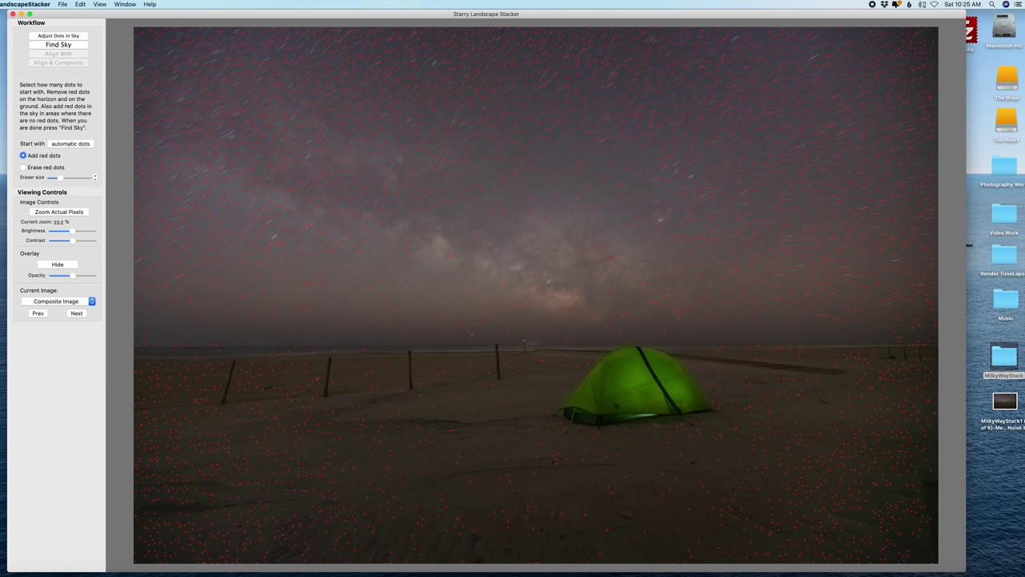
# Erase the red dots from the beach, horizon and tent with a larger eraser, then return to adding dots
pyautogui.click(35, 168)
pyautogui.moveTo(60, 177); pyautogui.dragTo(79, 177)
pyautogui.moveTo(235, 449)
pyautogui.mouseDown()
pyautogui.moveTo(185, 385)
pyautogui.moveTo(273, 382)
pyautogui.moveTo(129, 387)
pyautogui.moveTo(396, 446)
pyautogui.moveTo(607, 389)
pyautogui.moveTo(929, 378)
pyautogui.moveTo(927, 391)
pyautogui.moveTo(760, 373)
pyautogui.moveTo(583, 446)
pyautogui.moveTo(513, 384)
pyautogui.moveTo(396, 429)
pyautogui.moveTo(257, 452)
pyautogui.moveTo(265, 426)
pyautogui.moveTo(314, 535)
pyautogui.moveTo(546, 510)
pyautogui.moveTo(696, 522)
pyautogui.moveTo(921, 436)
pyautogui.moveTo(873, 538)
pyautogui.moveTo(805, 440)
pyautogui.mouseUp()
pyautogui.click(23, 155)
# Compute the sky mask, repaint the blue horizon sliver by the tent as ground, then shrink the brush
pyautogui.click(54, 46)
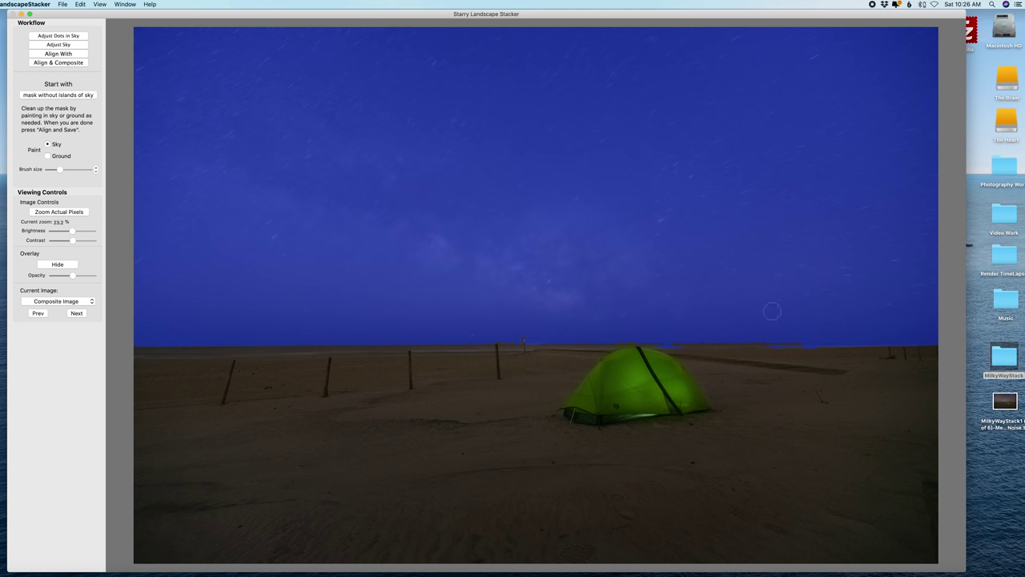
pyautogui.click(610, 324)
pyautogui.click(50, 156)
pyautogui.moveTo(649, 356)
pyautogui.mouseDown()
pyautogui.moveTo(934, 354)
pyautogui.moveTo(604, 356)
pyautogui.moveTo(524, 345)
pyautogui.moveTo(551, 362)
pyautogui.mouseUp()
pyautogui.click(47, 144)
pyautogui.moveTo(60, 169); pyautogui.dragTo(49, 169)
# Align and composite the frames using the Mean Min Hor Noise algorithm
pyautogui.click(70, 64)
pyautogui.click(71, 112)
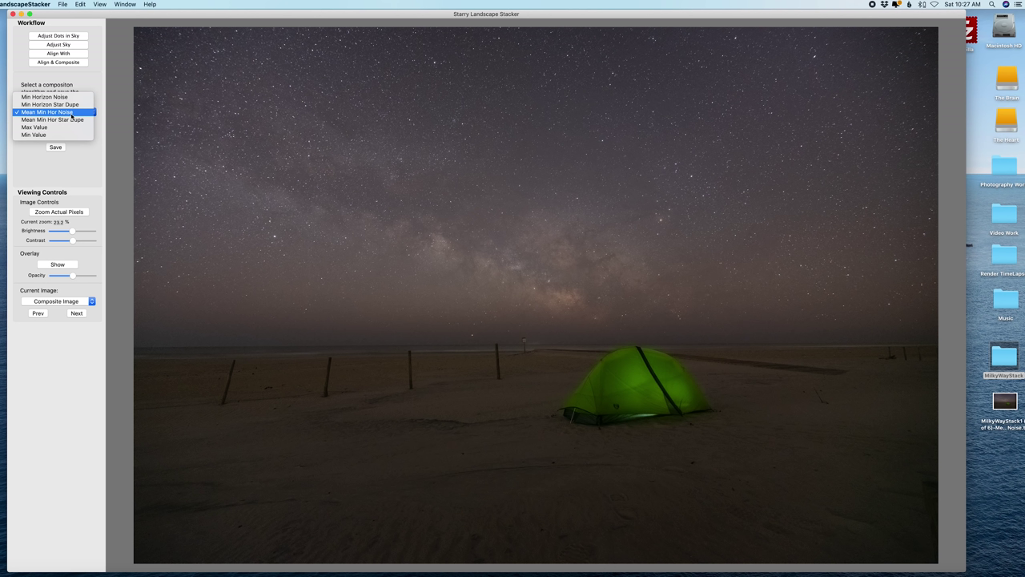
pyautogui.click(74, 115)
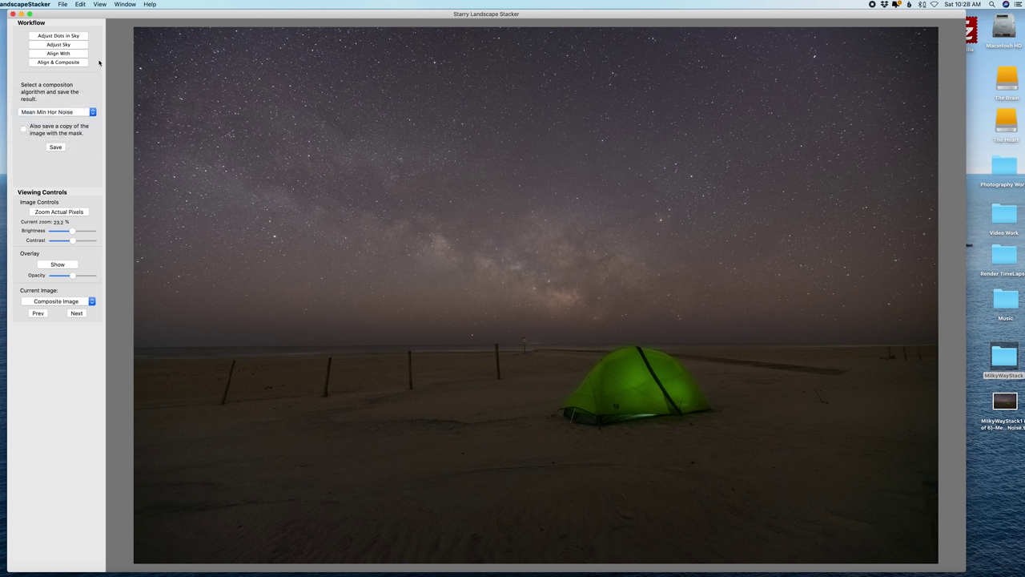
# Inspect the composite at actual pixel size, panning across the stars and tent
pyautogui.click(58, 212)
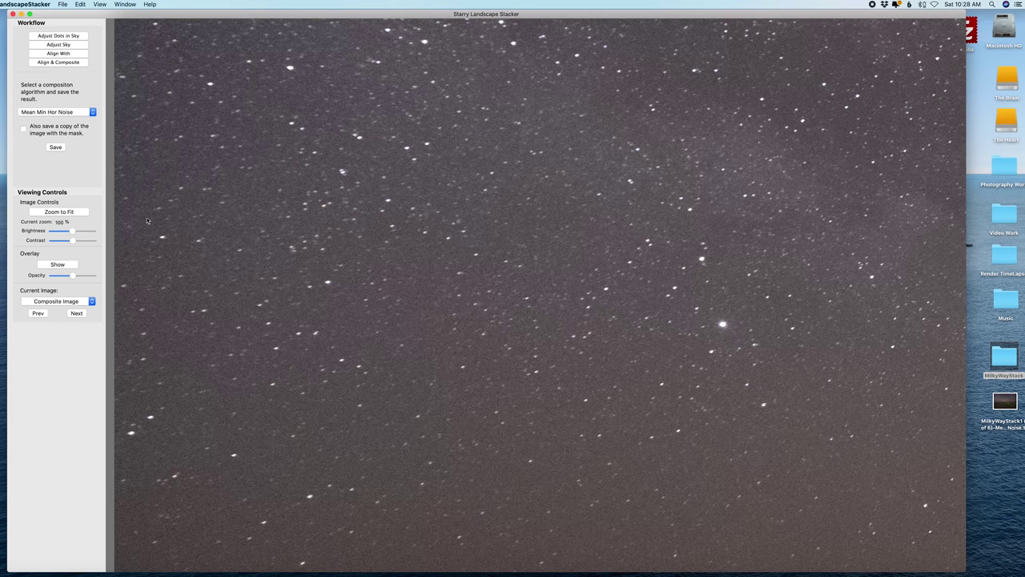
pyautogui.scroll(-3, 461, 276)
pyautogui.scroll(10, 461, 276)
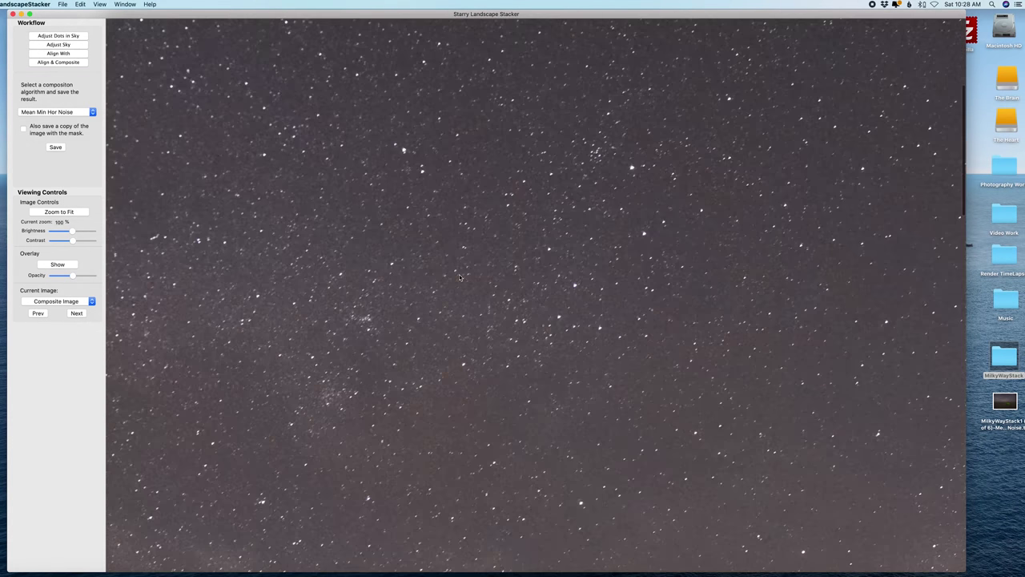
pyautogui.scroll(-10, 460, 277)
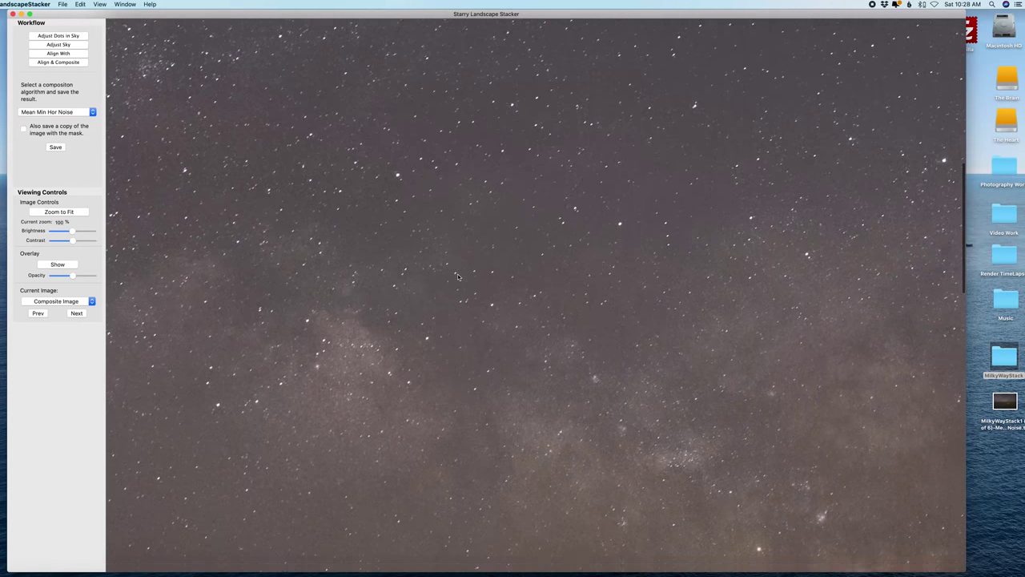
pyautogui.scroll(-10, 458, 277)
pyautogui.scroll(3, 458, 277)
pyautogui.hscroll(5, 458, 276)
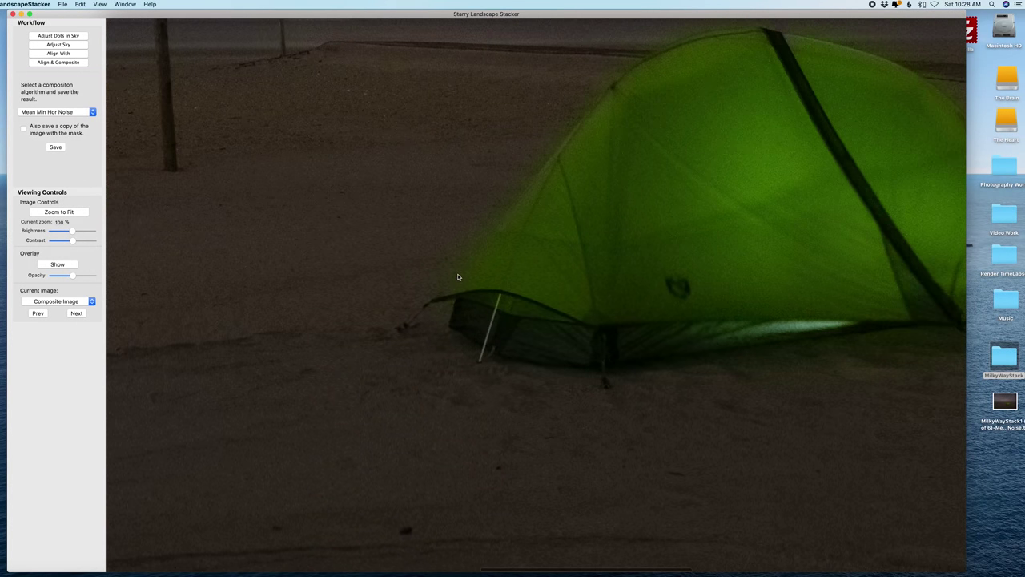
pyautogui.scroll(15, 458, 276)
pyautogui.scroll(-10, 458, 277)
pyautogui.scroll(10, 458, 276)
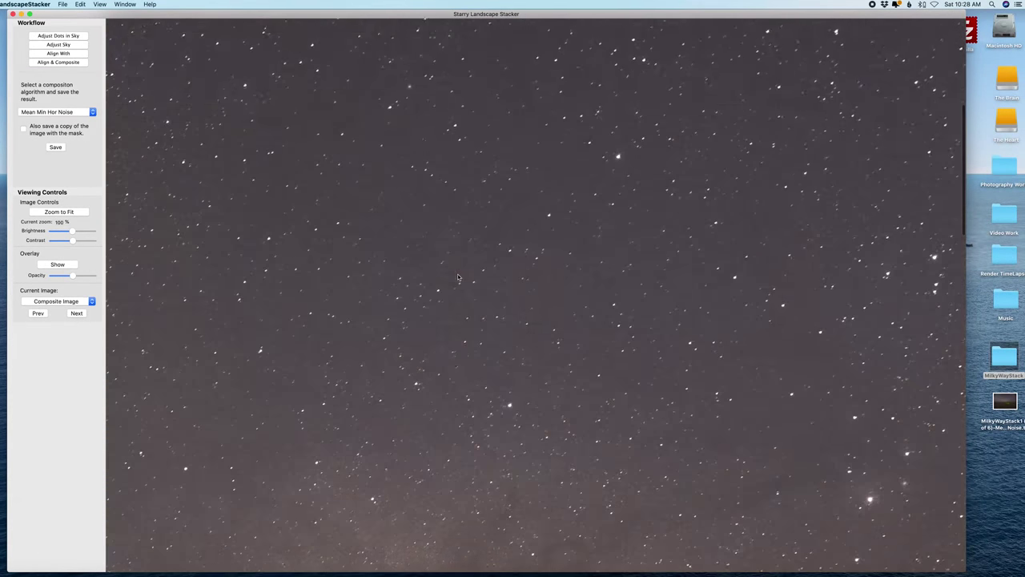
pyautogui.scroll(-10, 458, 276)
pyautogui.scroll(-10, 458, 277)
pyautogui.scroll(10, 458, 277)
pyautogui.hscroll(-5, 459, 277)
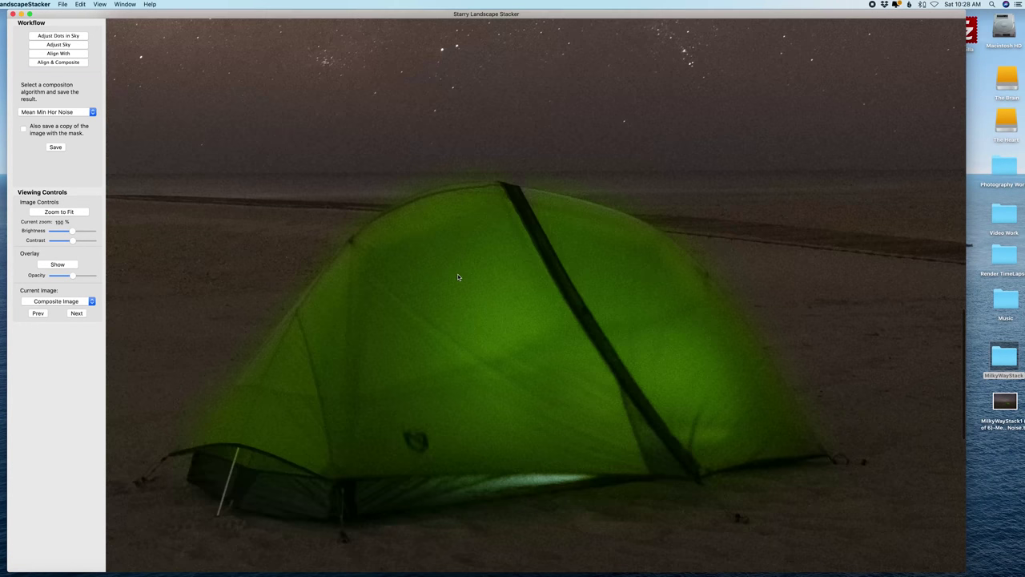
pyautogui.scroll(15, 458, 277)
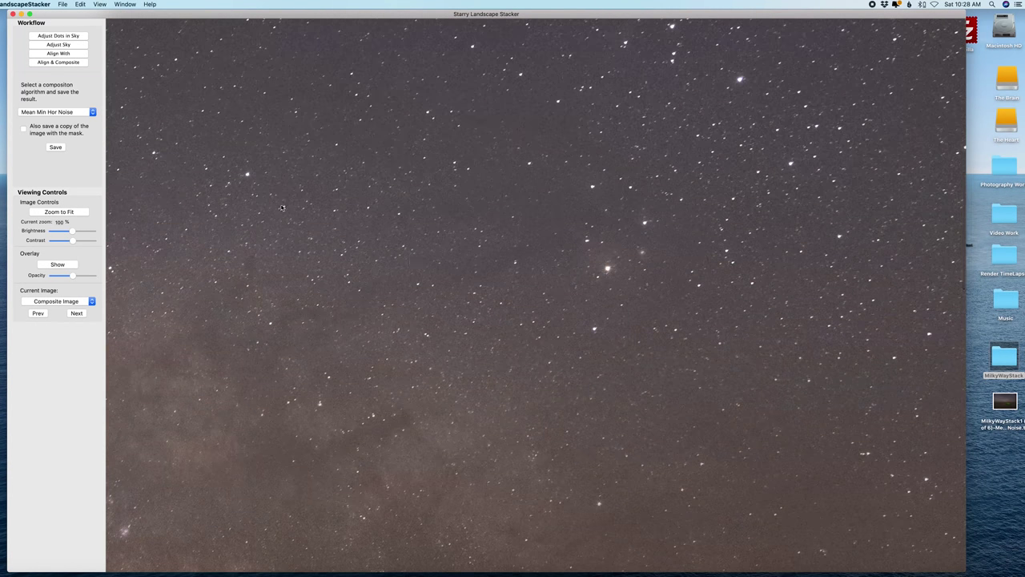
# Save the composite to the Desktop with '2' appended to the default file name
pyautogui.click(56, 147)
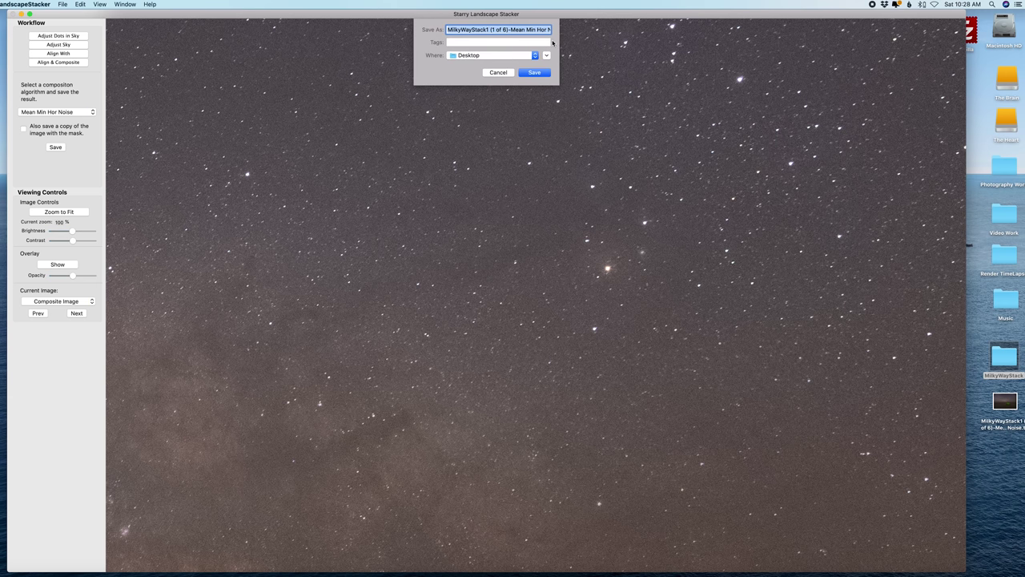
pyautogui.moveTo(515, 29); pyautogui.dragTo(569, 35)
pyautogui.press('Right')
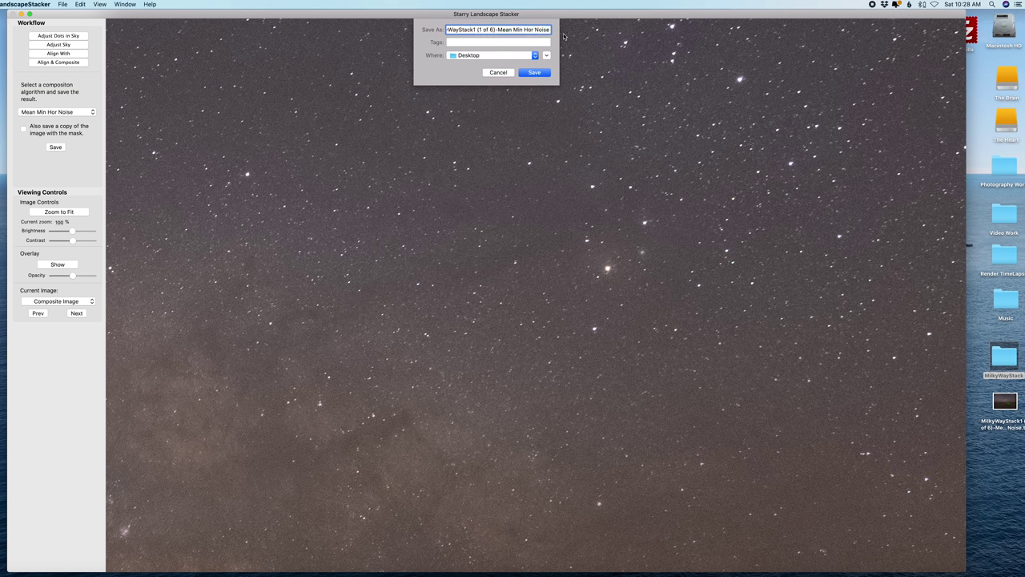
pyautogui.write('2')
pyautogui.click(543, 74)
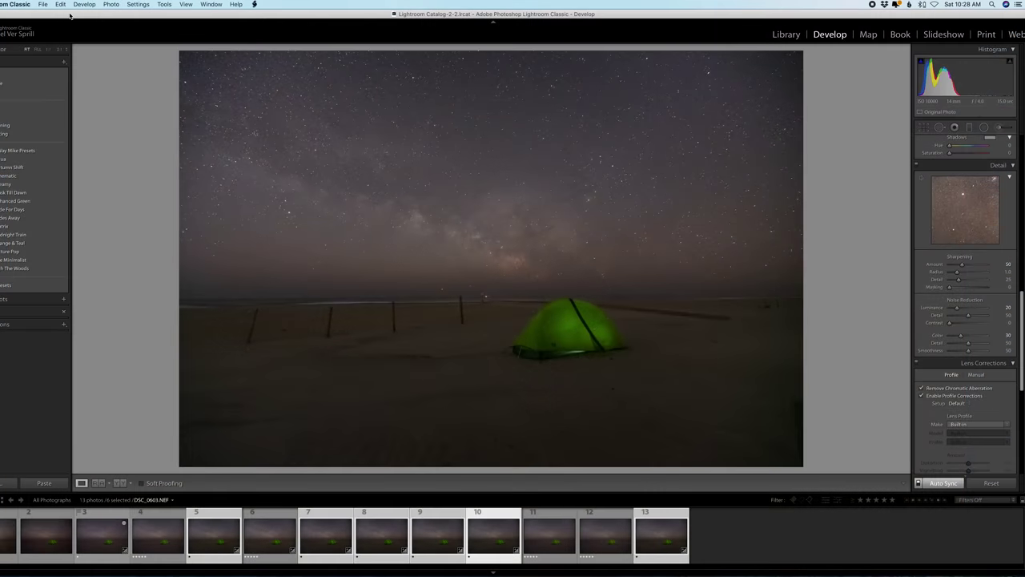
# Show the stacked MilkyWayStack1 image and zoom in to inspect its noise
pyautogui.click(251, 525)
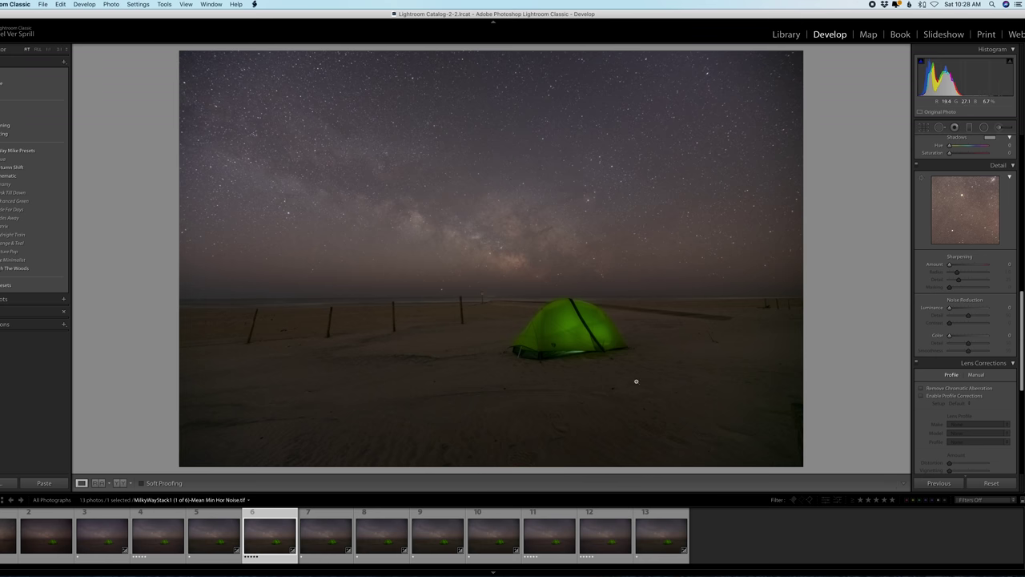
pyautogui.click(588, 323)
pyautogui.scroll(10, 589, 323)
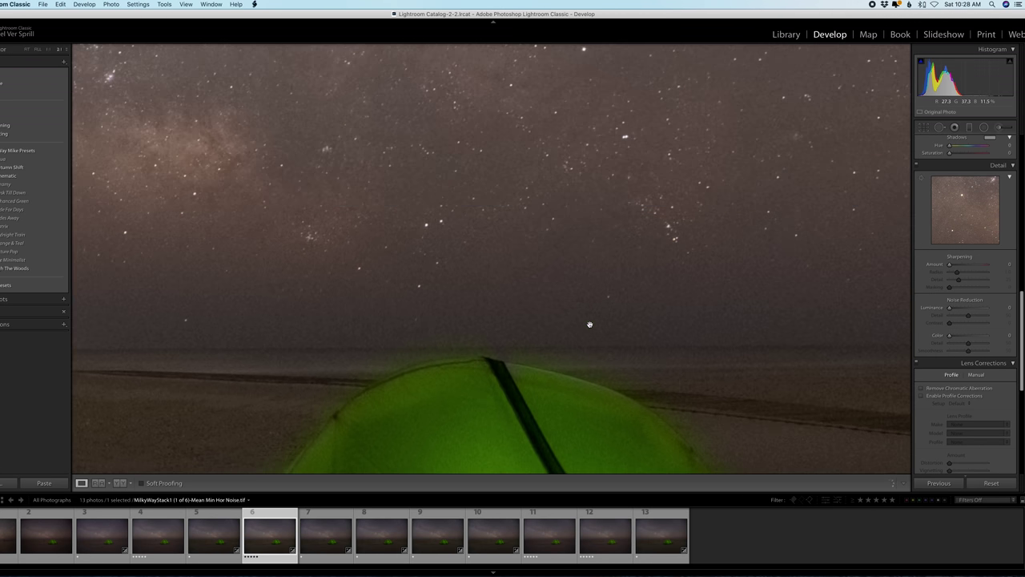
pyautogui.scroll(10, 589, 324)
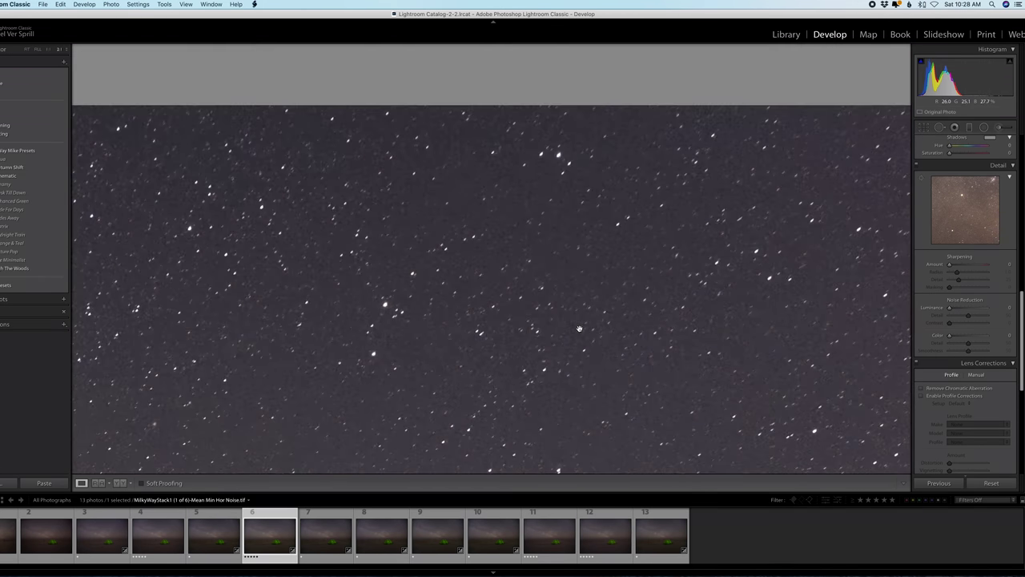
pyautogui.scroll(-10, 579, 328)
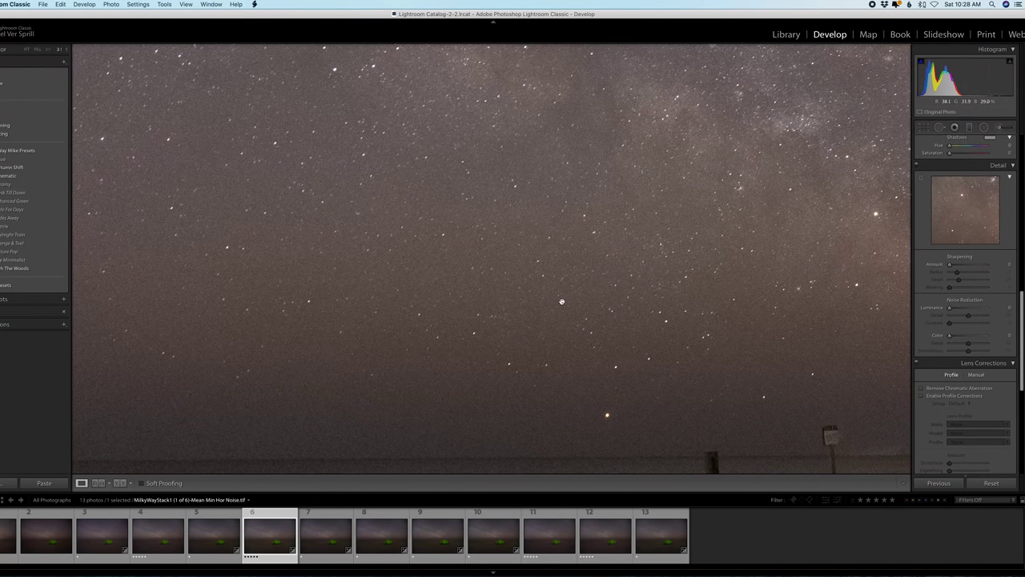
# Compare it side by side with DSC_0600.NEF at 1:1, panning around, then zoom back to fit
pyautogui.keyDown('shift'); pyautogui.click(320, 541); pyautogui.keyUp('shift')
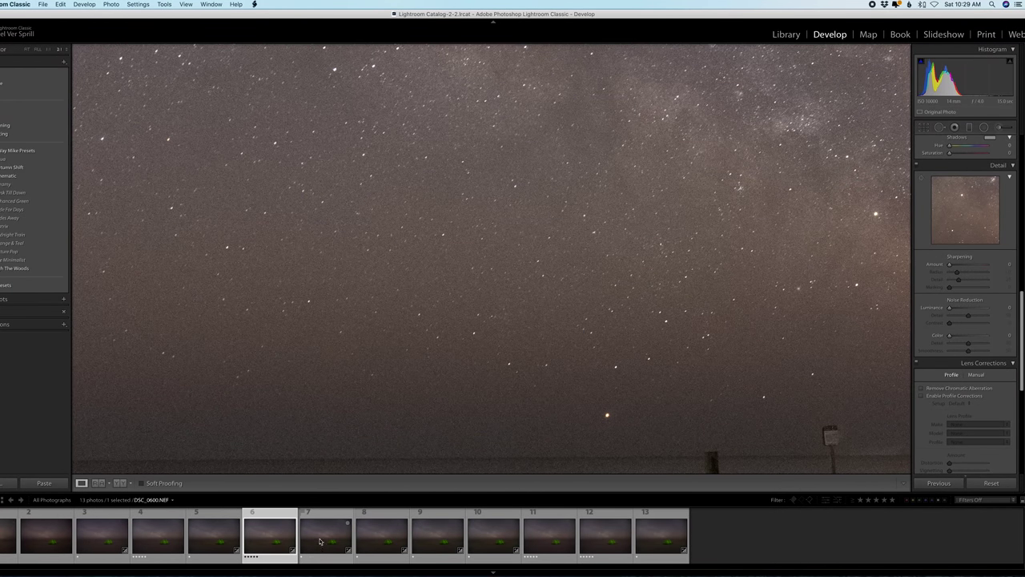
pyautogui.hotkey('shift', 'c')
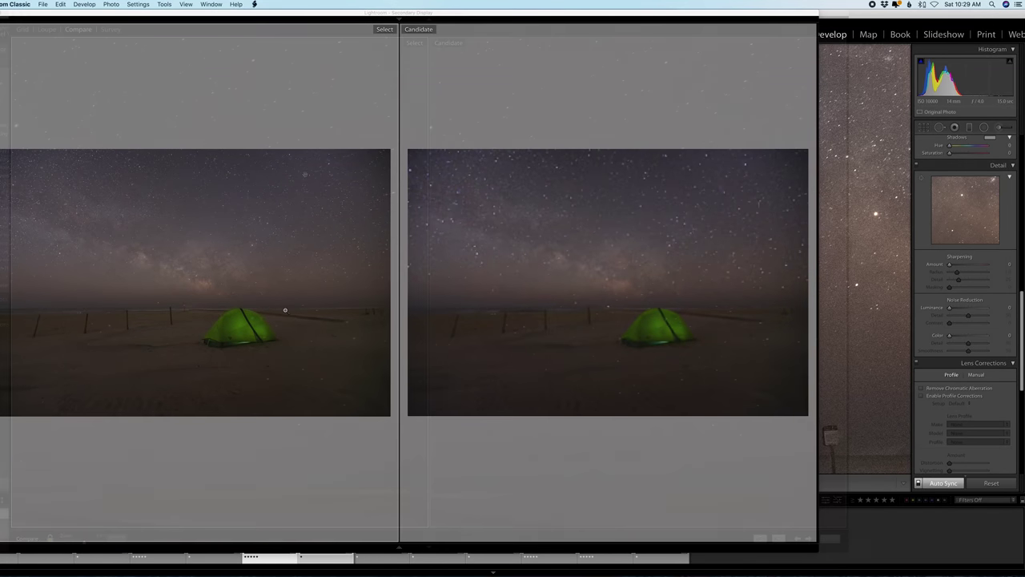
pyautogui.click(291, 204)
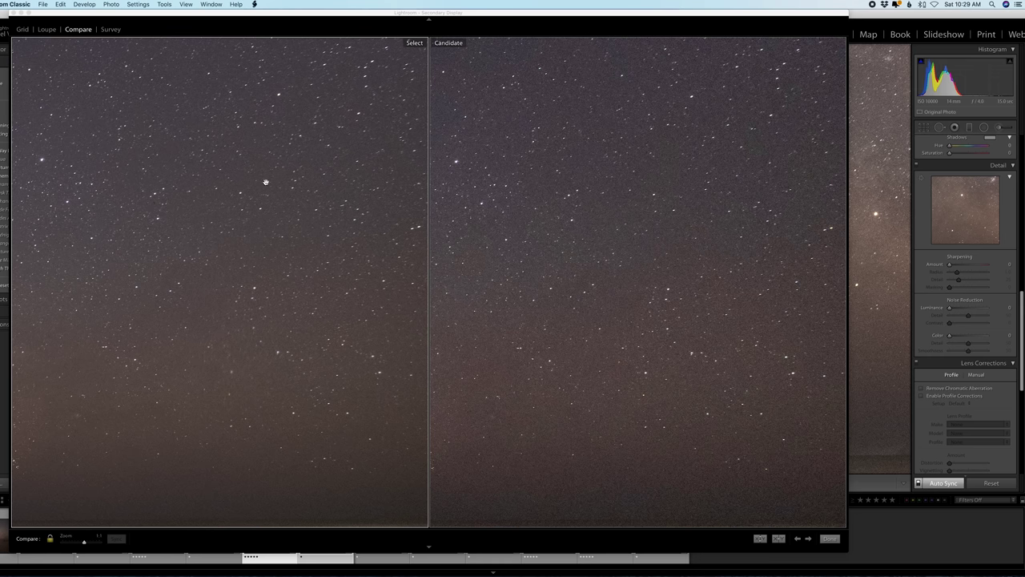
pyautogui.scroll(-5, 233, 215)
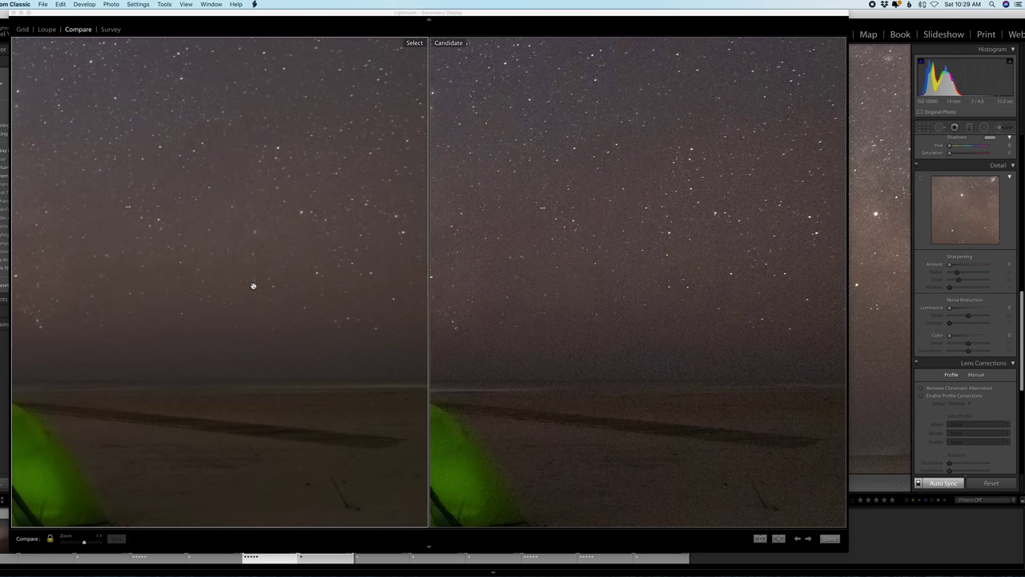
pyautogui.scroll(-3, 233, 200)
pyautogui.scroll(-4, 264, 210)
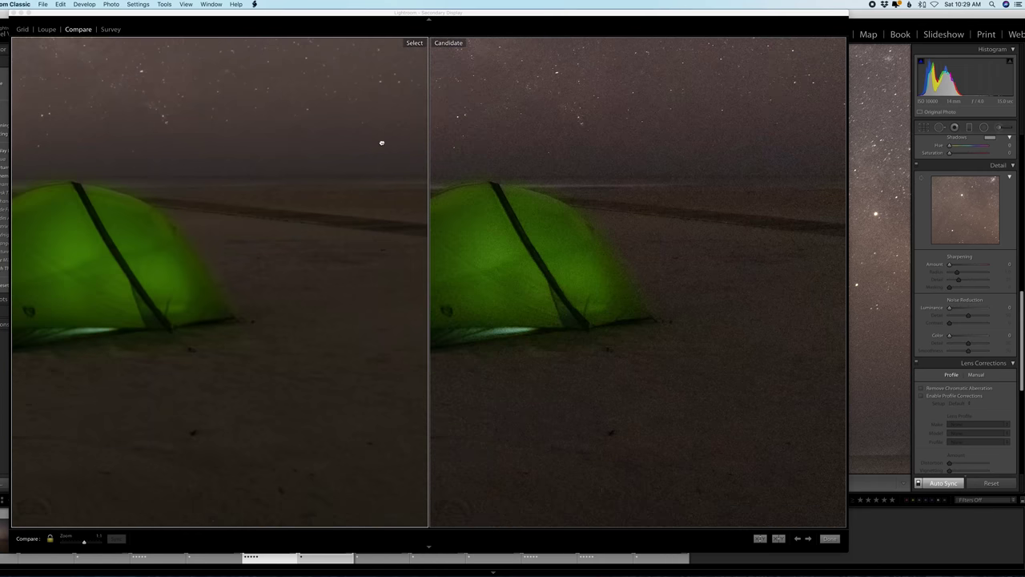
pyautogui.scroll(-4, 353, 144)
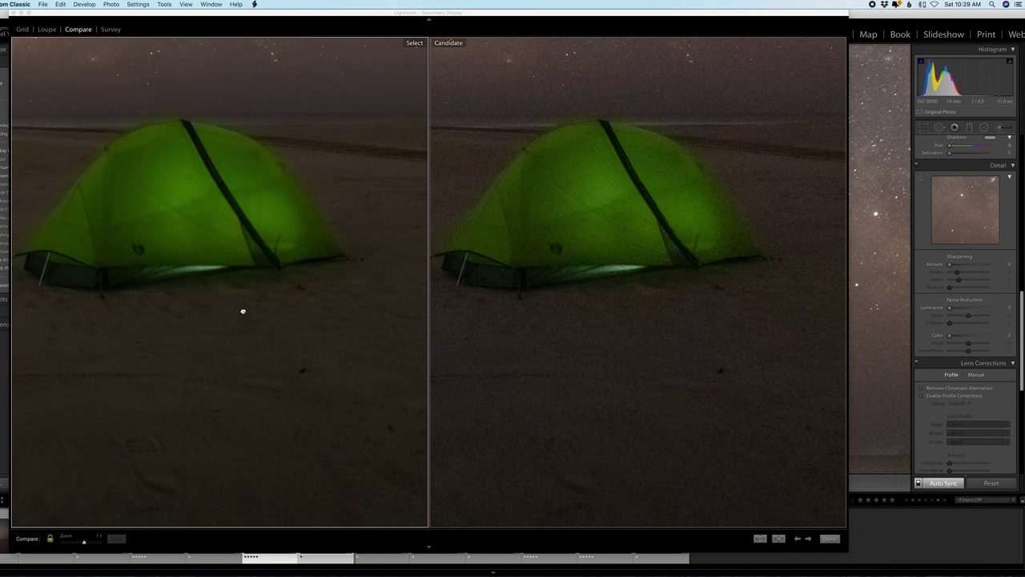
pyautogui.scroll(-4, 246, 304)
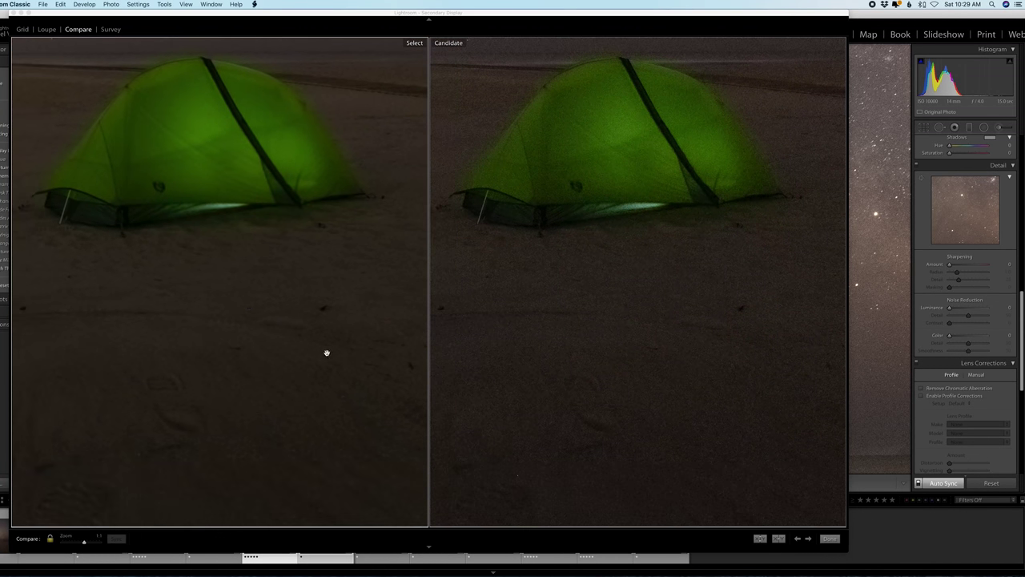
pyautogui.scroll(4, 320, 291)
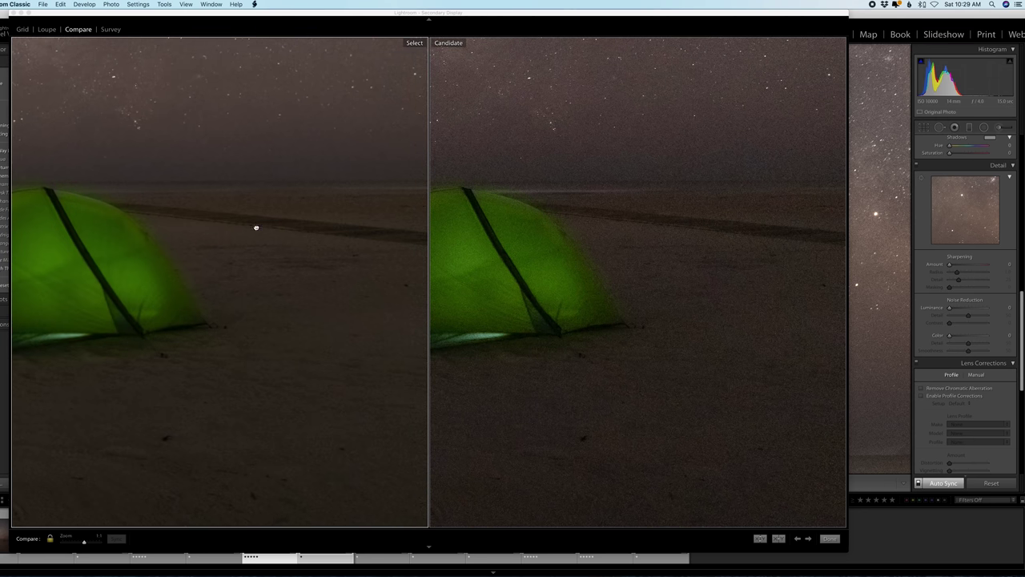
pyautogui.hscroll(-3, 256, 226)
pyautogui.scroll(3, 279, 322)
pyautogui.hscroll(-2, 278, 322)
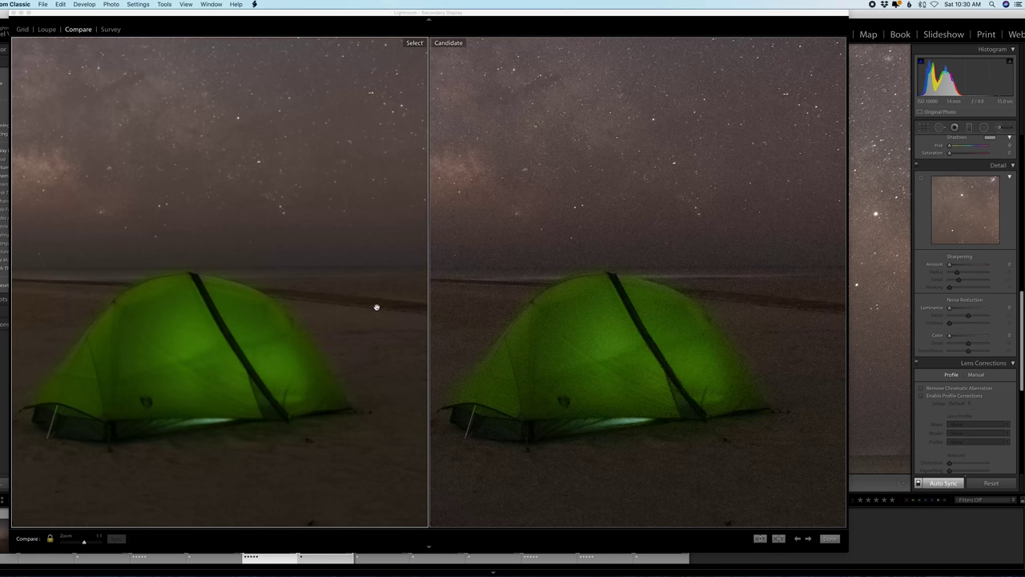
pyautogui.hscroll(5, 376, 308)
pyautogui.scroll(-1, 376, 308)
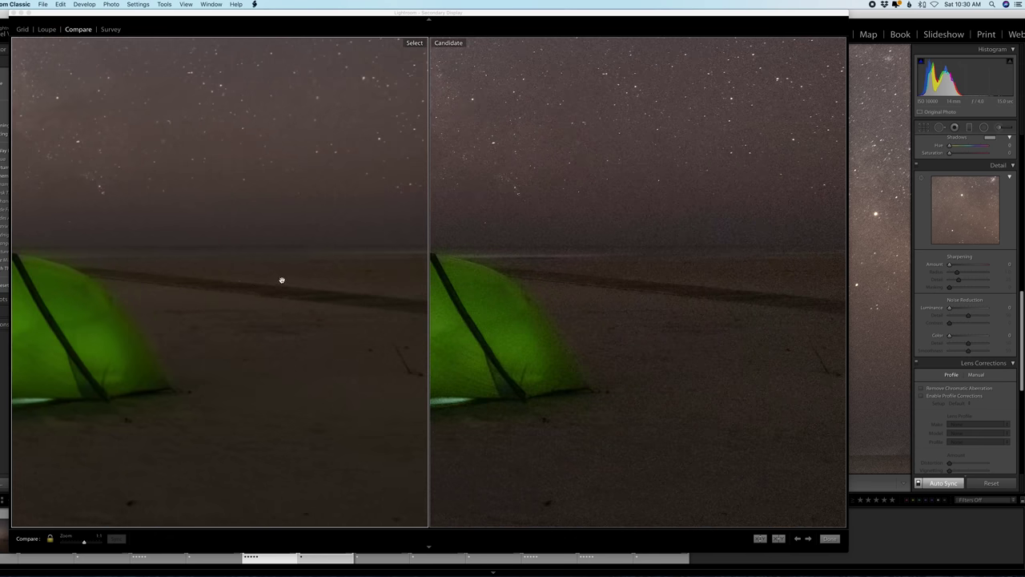
pyautogui.hscroll(3, 288, 272)
pyautogui.scroll(3, 288, 272)
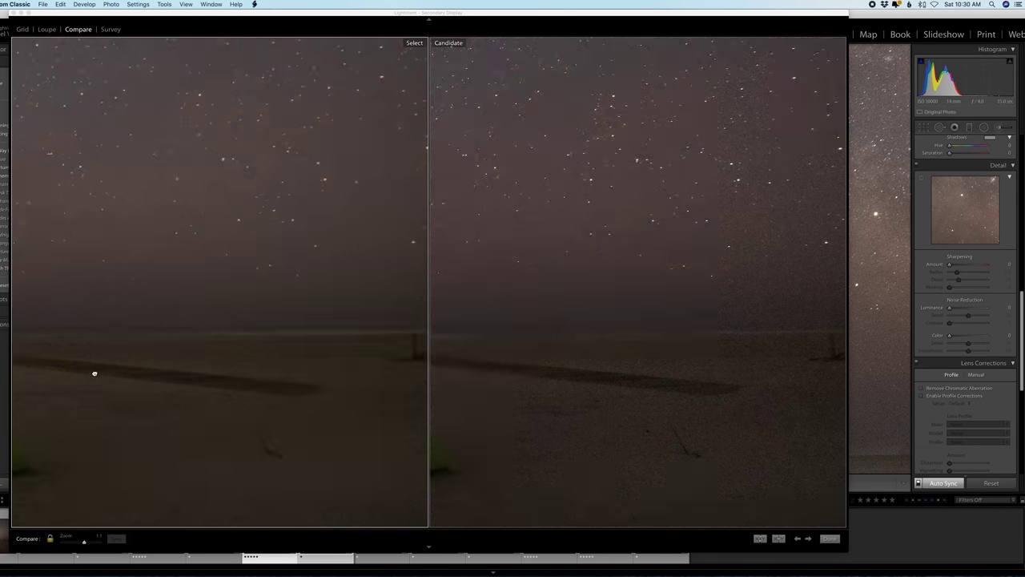
pyautogui.hscroll(2, 270, 243)
pyautogui.hscroll(2, 147, 212)
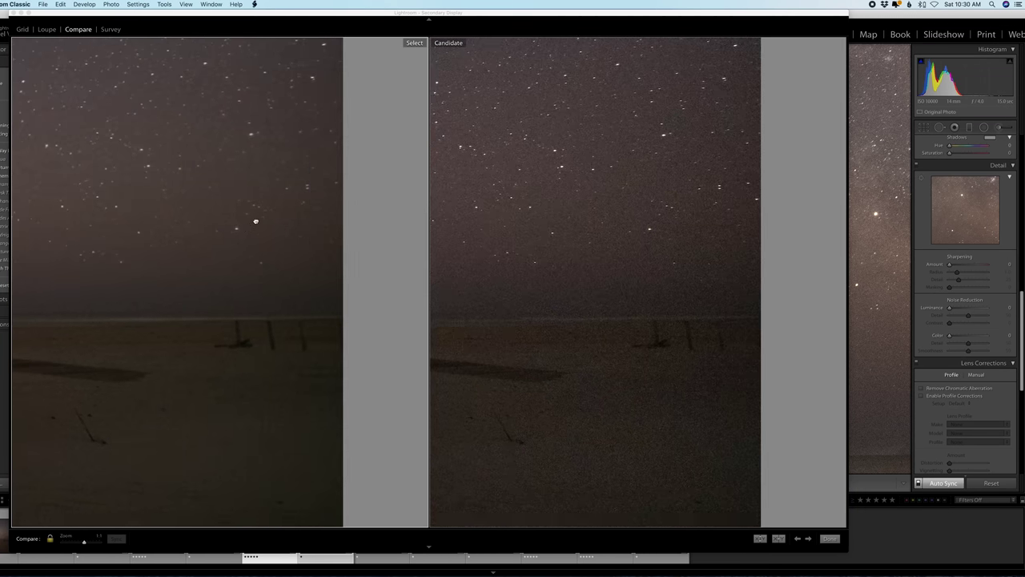
pyautogui.scroll(-4, 258, 219)
pyautogui.hscroll(-3, 258, 219)
pyautogui.scroll(10, 195, 244)
pyautogui.hscroll(-2, 195, 245)
pyautogui.hscroll(3, 195, 273)
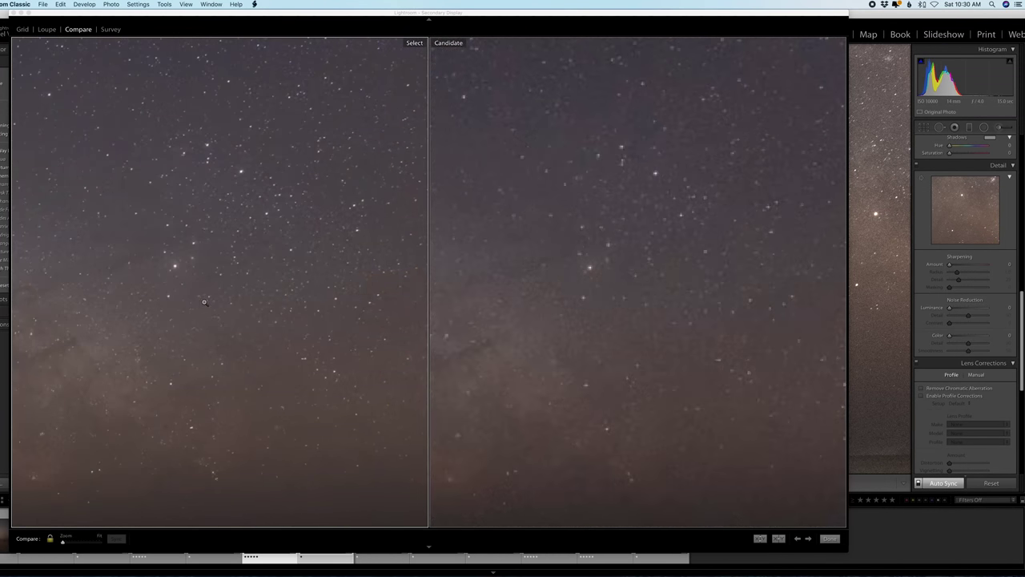
pyautogui.click(204, 302)
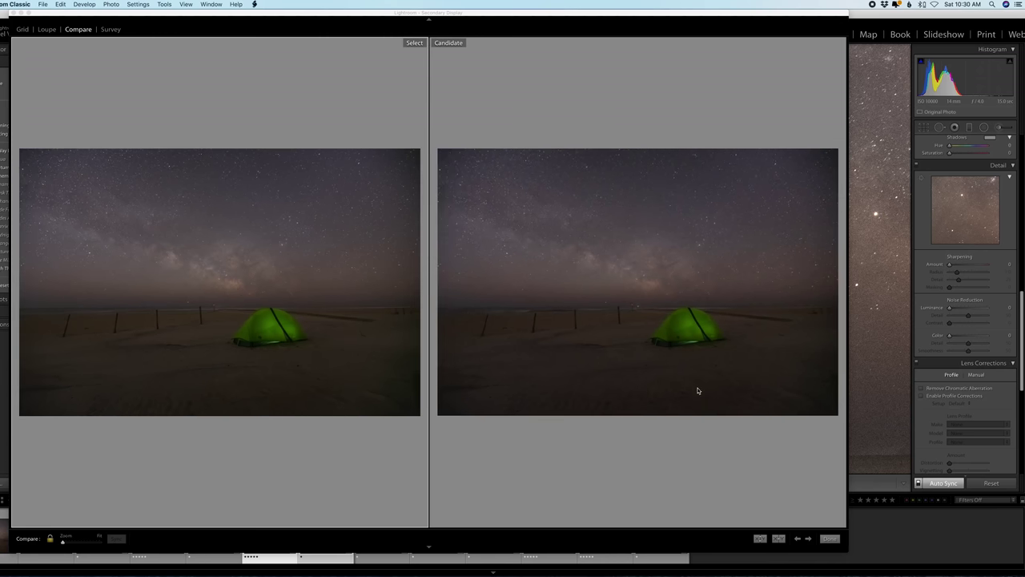
pyautogui.click(831, 541)
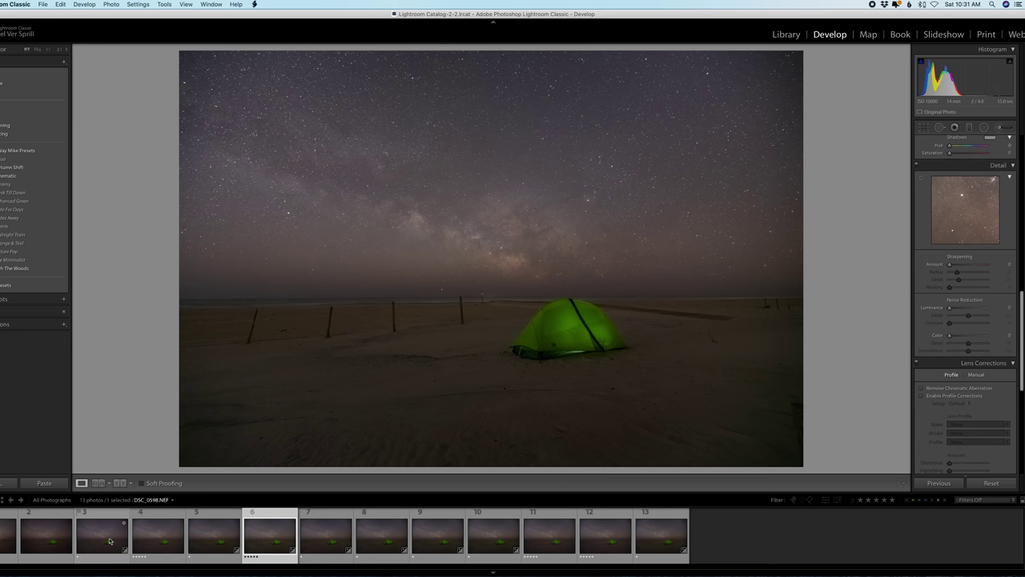
pyautogui.keyDown('super'); pyautogui.click(109, 541); pyautogui.keyUp('super')
pyautogui.press('super+F11')
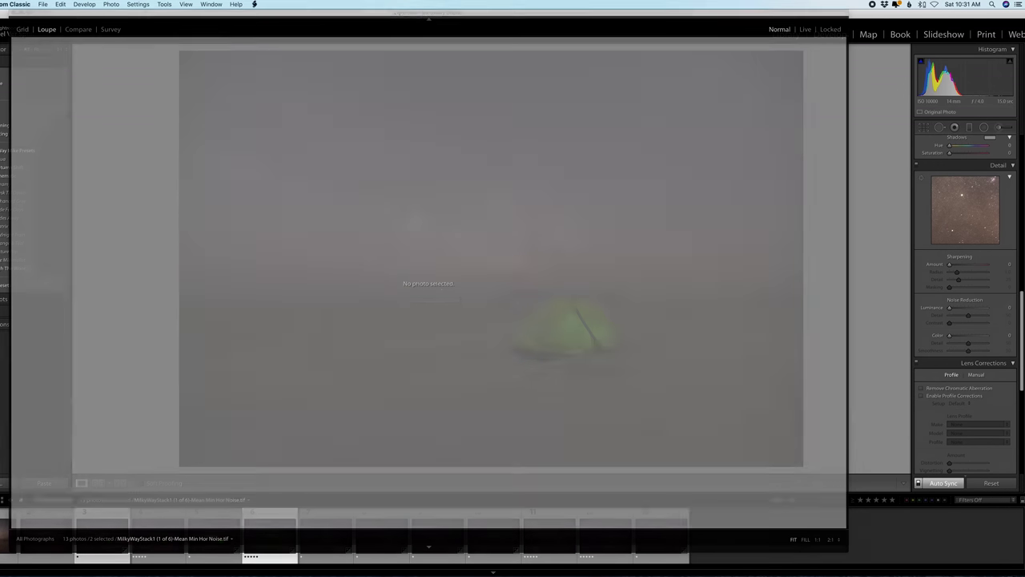
pyautogui.click(77, 29)
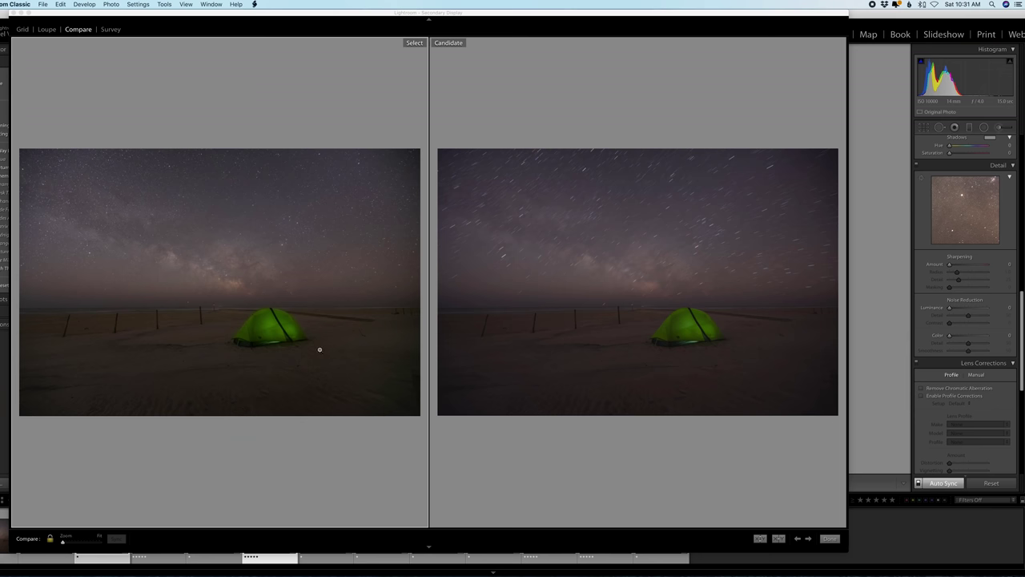
pyautogui.click(297, 331)
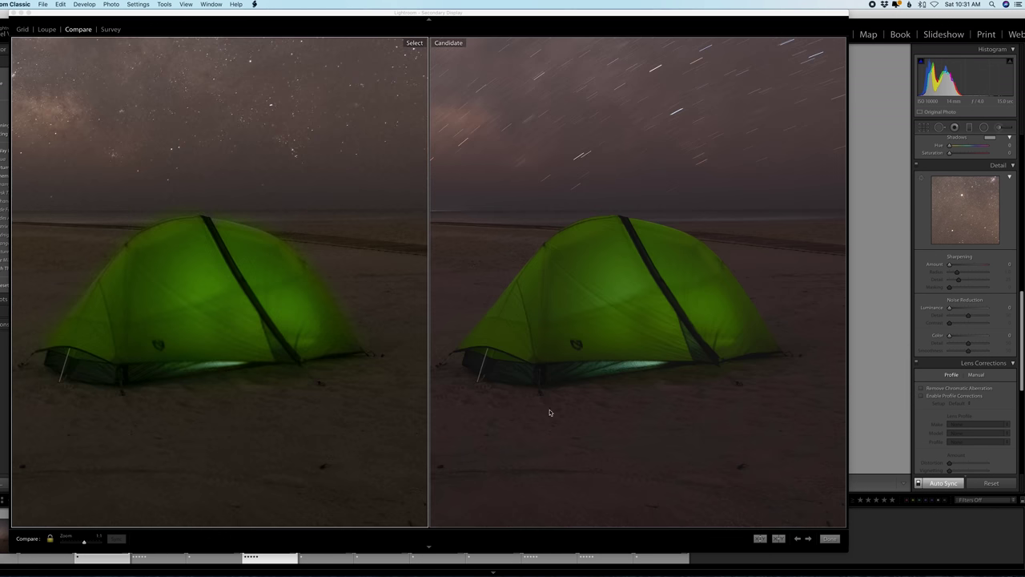
pyautogui.moveTo(305, 308); pyautogui.dragTo(208, 313)
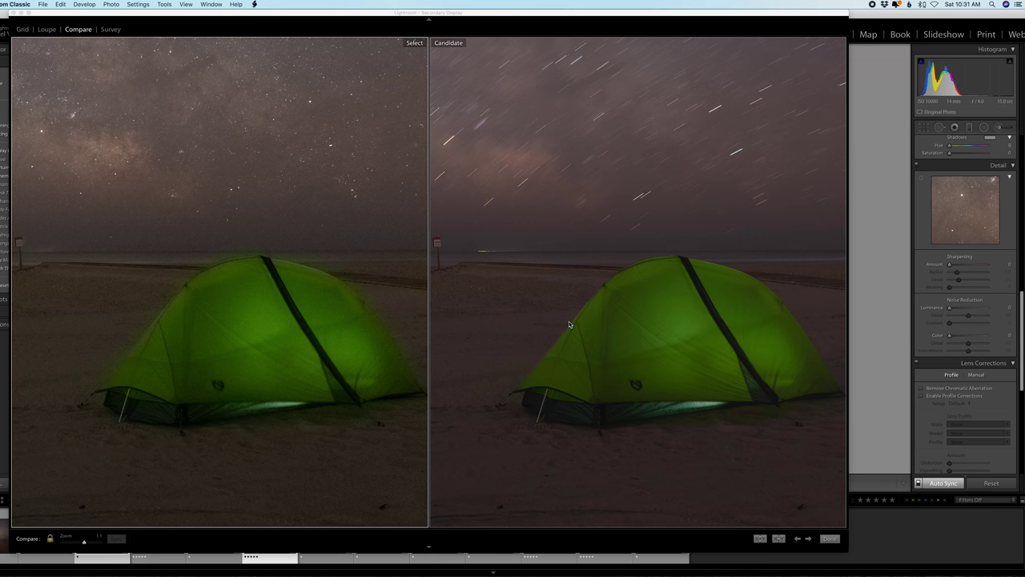
pyautogui.press('Right')
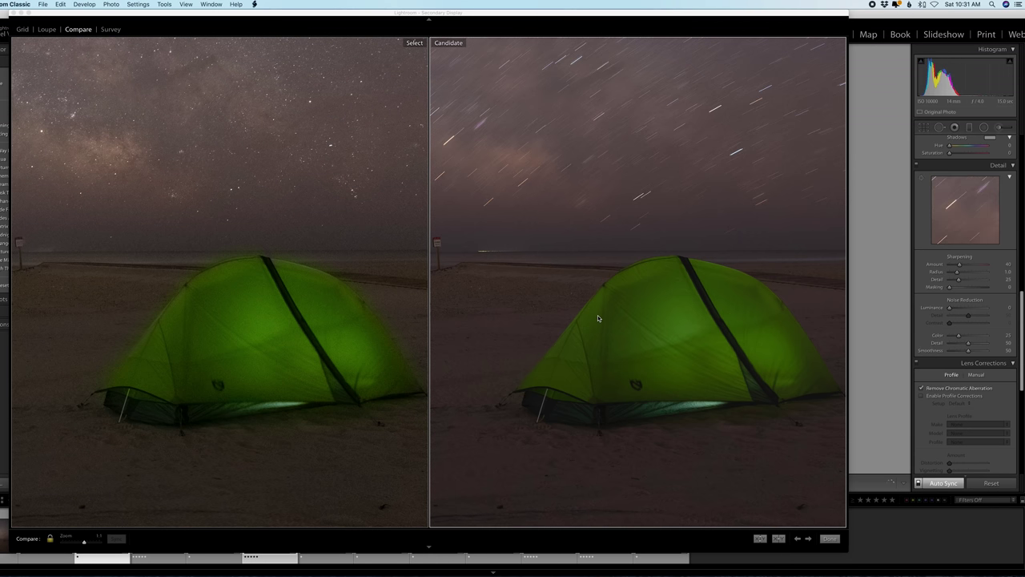
pyautogui.click(598, 315)
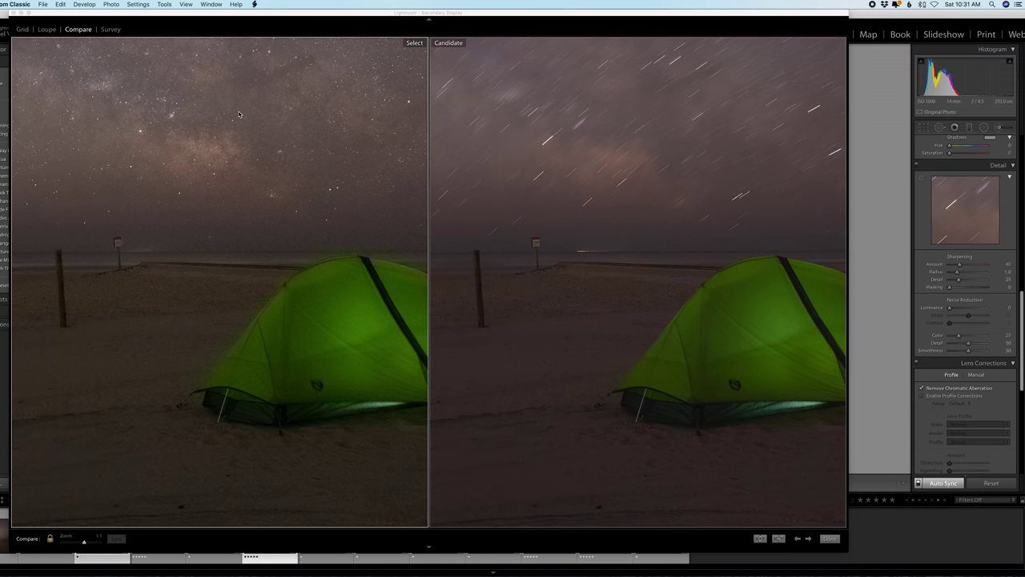
pyautogui.click(176, 75)
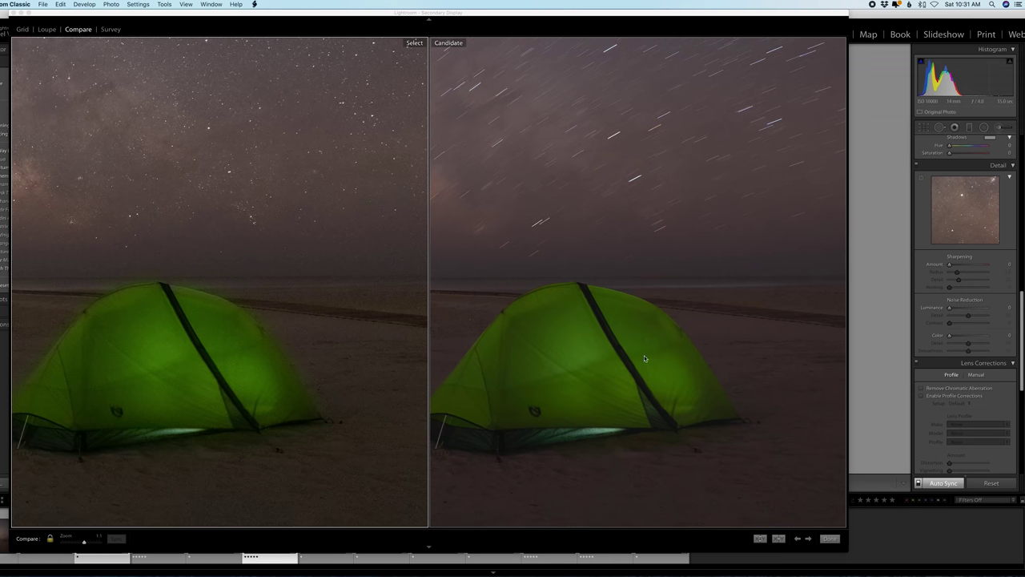
pyautogui.click(832, 538)
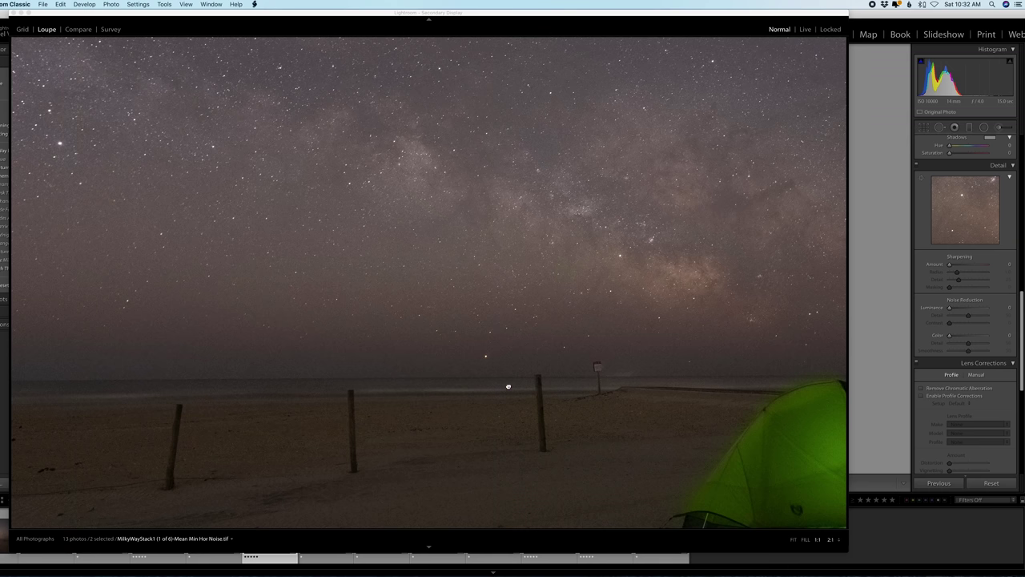
# Close the secondary display and open the stacked TIFF and DSC_0598.NEF as layers in Photoshop
pyautogui.click(508, 388)
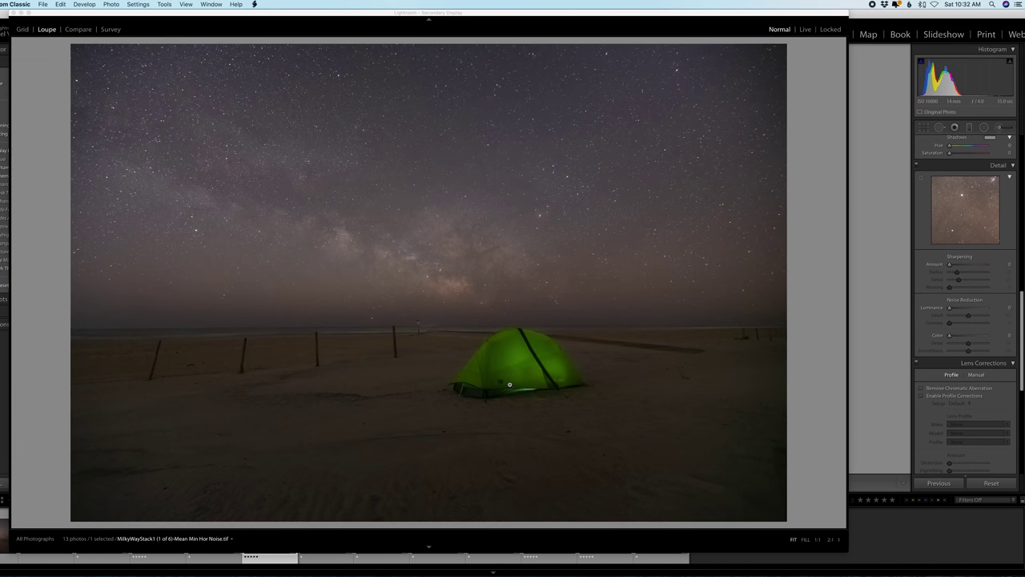
pyautogui.click(12, 13)
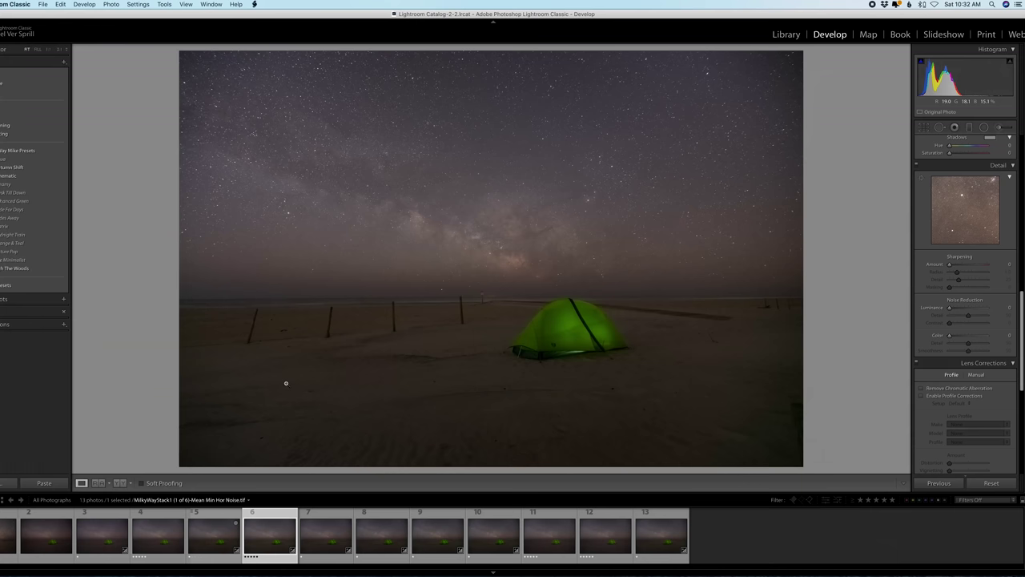
pyautogui.keyDown('super'); pyautogui.click(96, 540); pyautogui.keyUp('super')
pyautogui.rightClick(112, 515)
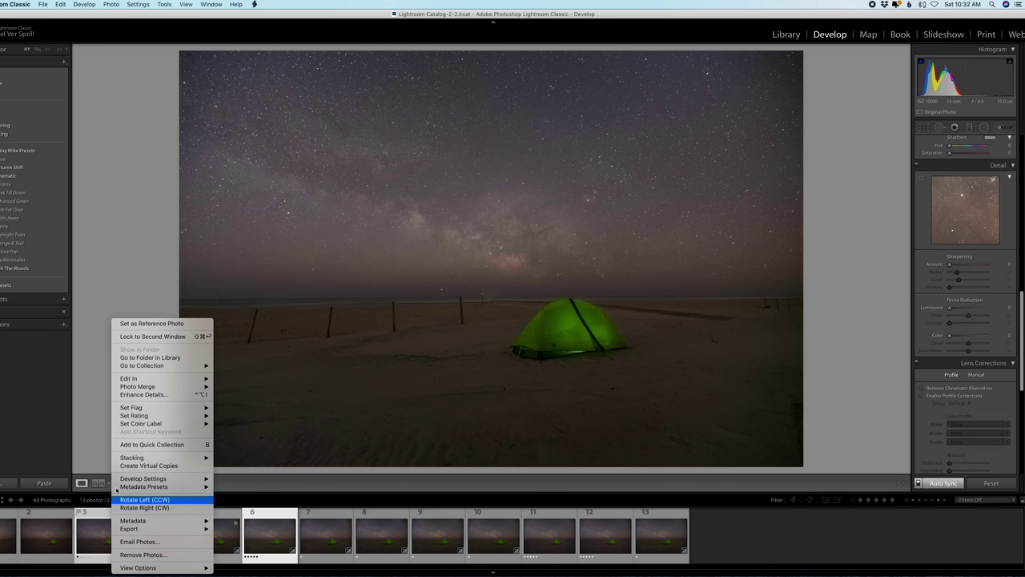
pyautogui.moveTo(184, 379)
pyautogui.click(267, 500)
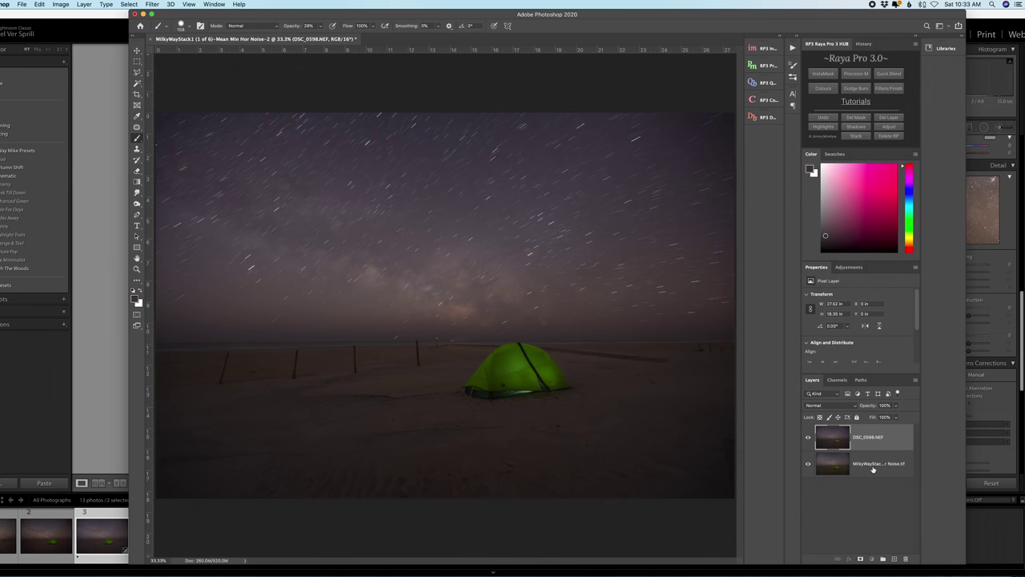
pyautogui.keyDown('shift'); pyautogui.click(887, 455); pyautogui.keyUp('shift')
# Duplicate both layers, reset colours to black and white, and add a mask to the top copy
pyautogui.moveTo(888, 456); pyautogui.dragTo(894, 558)
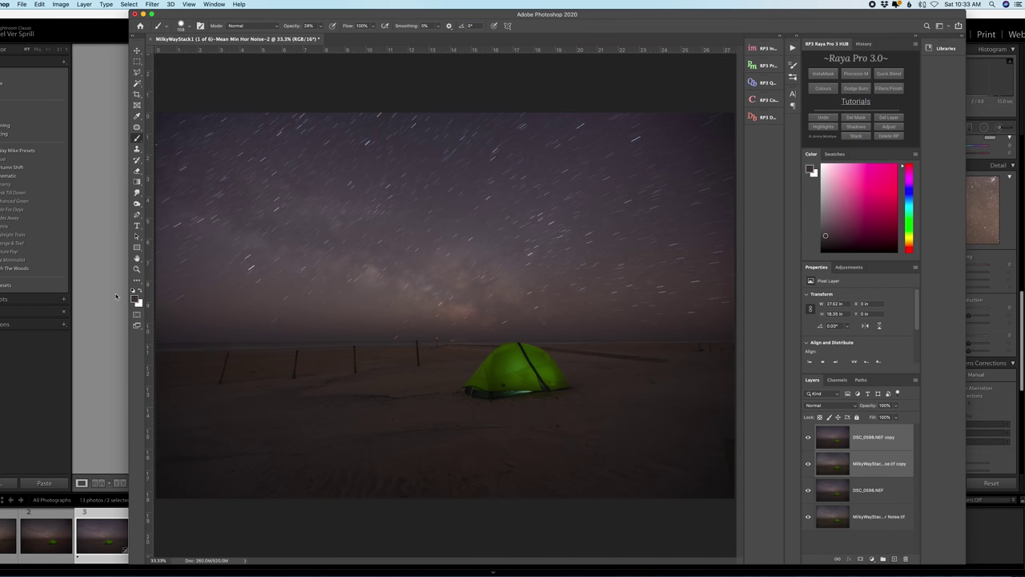
pyautogui.click(134, 290)
pyautogui.click(896, 456)
pyautogui.click(890, 448)
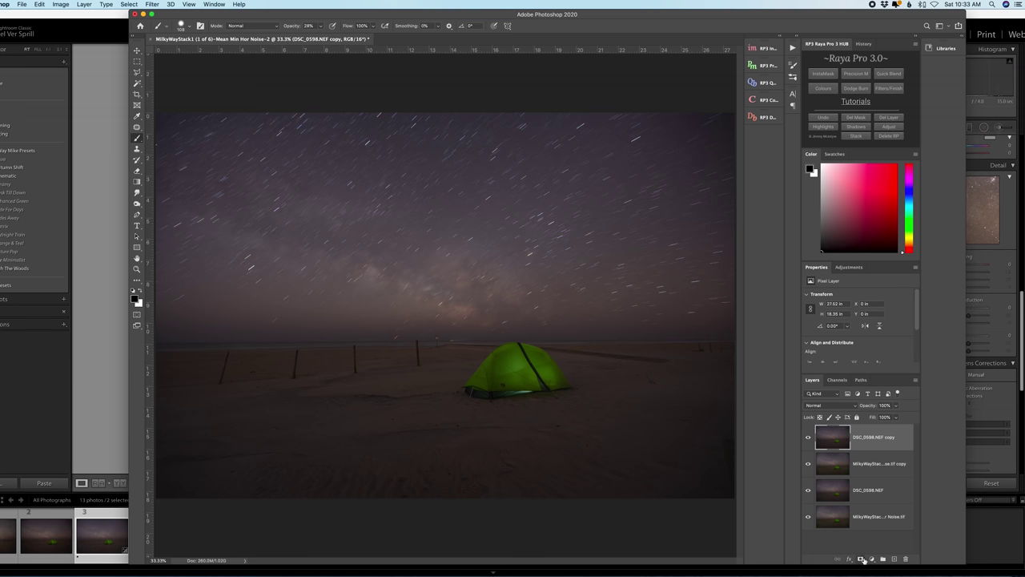
pyautogui.click(861, 559)
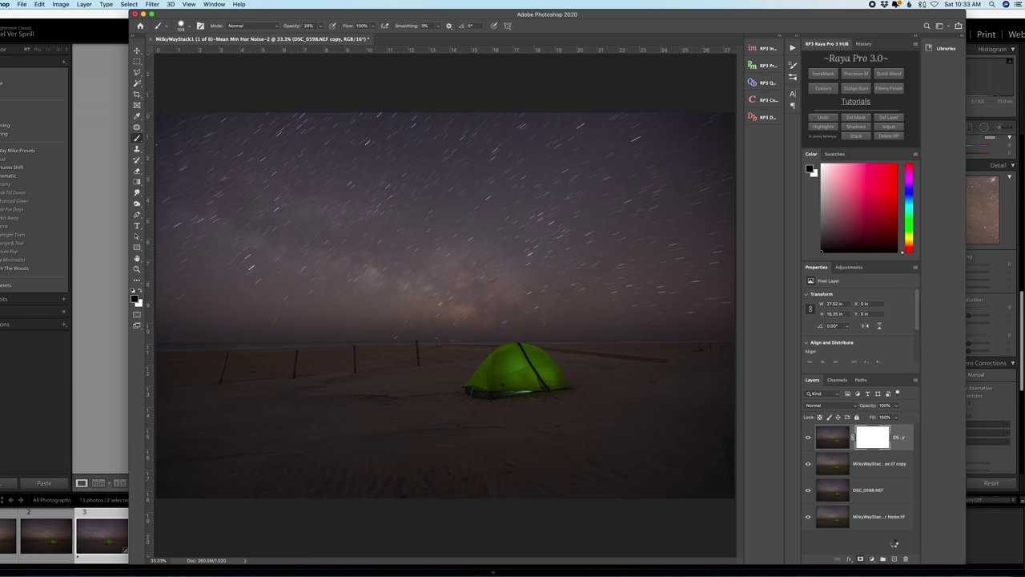
# Enlarge the brush to 2120 px and paint the star-trailed sky out of the mask
pyautogui.click(181, 28)
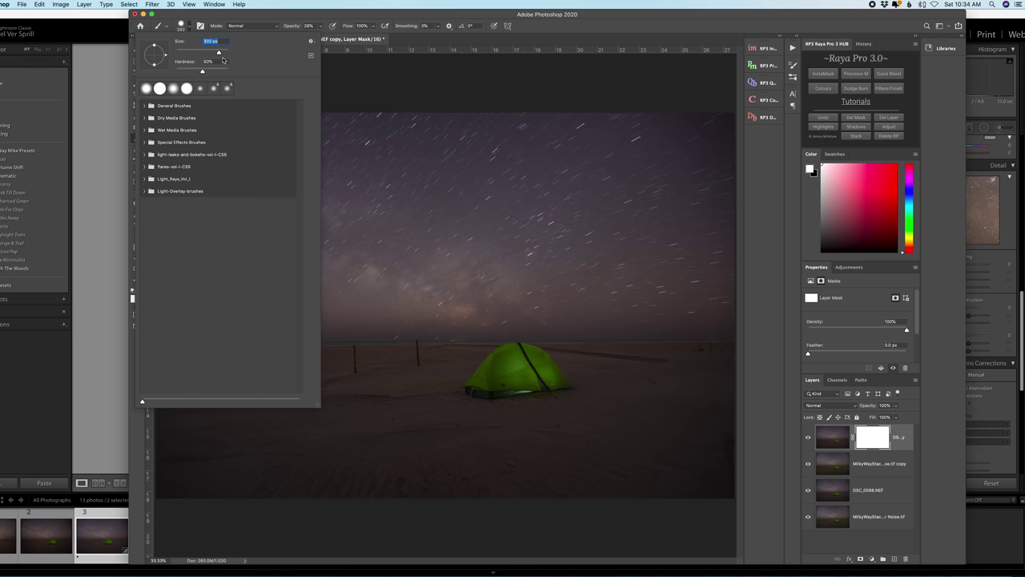
pyautogui.moveTo(219, 56); pyautogui.dragTo(232, 73)
pyautogui.click(319, 32)
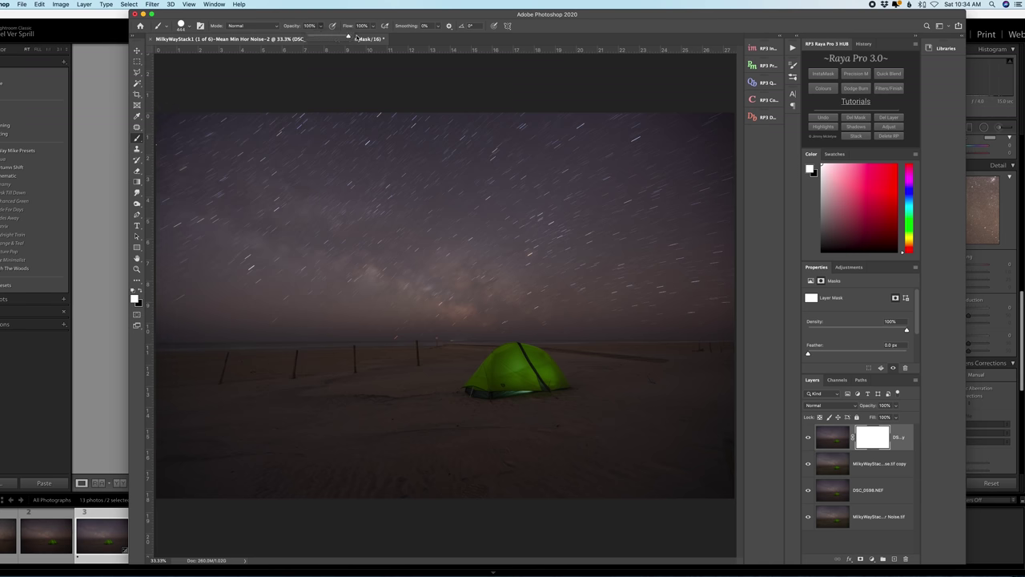
pyautogui.click(177, 25)
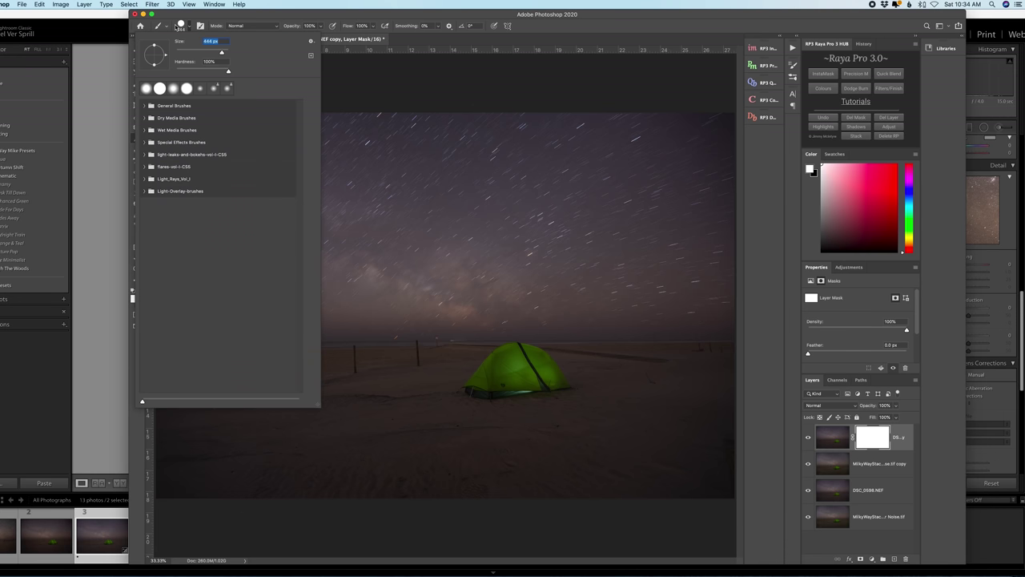
pyautogui.moveTo(222, 51); pyautogui.dragTo(225, 51)
pyautogui.click(425, 156)
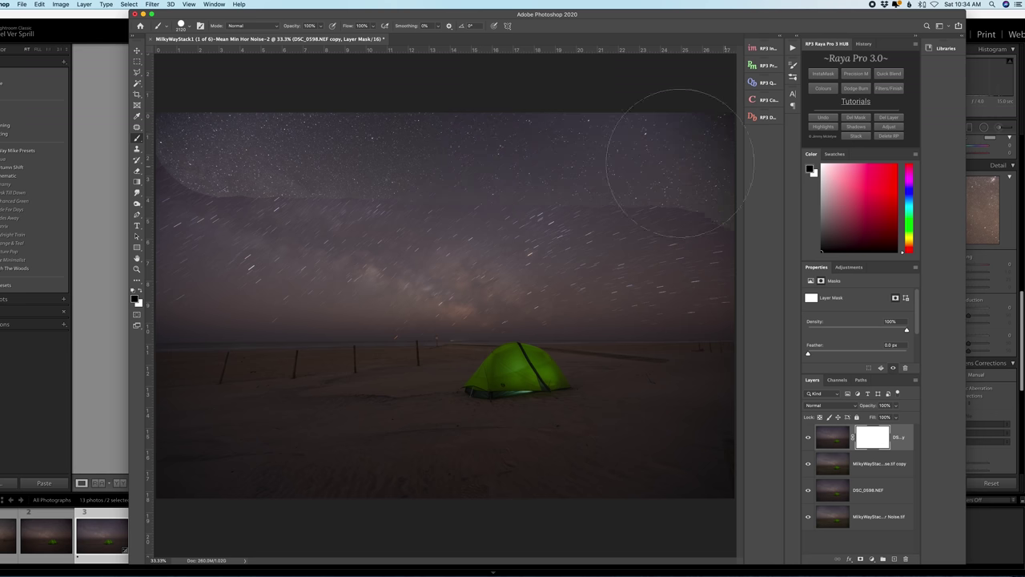
pyautogui.moveTo(258, 160)
pyautogui.mouseDown()
pyautogui.moveTo(162, 172)
pyautogui.moveTo(377, 216)
pyautogui.moveTo(729, 239)
pyautogui.moveTo(181, 247)
pyautogui.moveTo(722, 257)
pyautogui.moveTo(270, 256)
pyautogui.mouseUp()
# Invert the mask, set a 348 px brush at 61% opacity, and check the horizon blend
pyautogui.hotkey('ctrl', 'i')
pyautogui.click(190, 26)
pyautogui.write('348')
pyautogui.moveTo(320, 26); pyautogui.dragTo(305, 38)
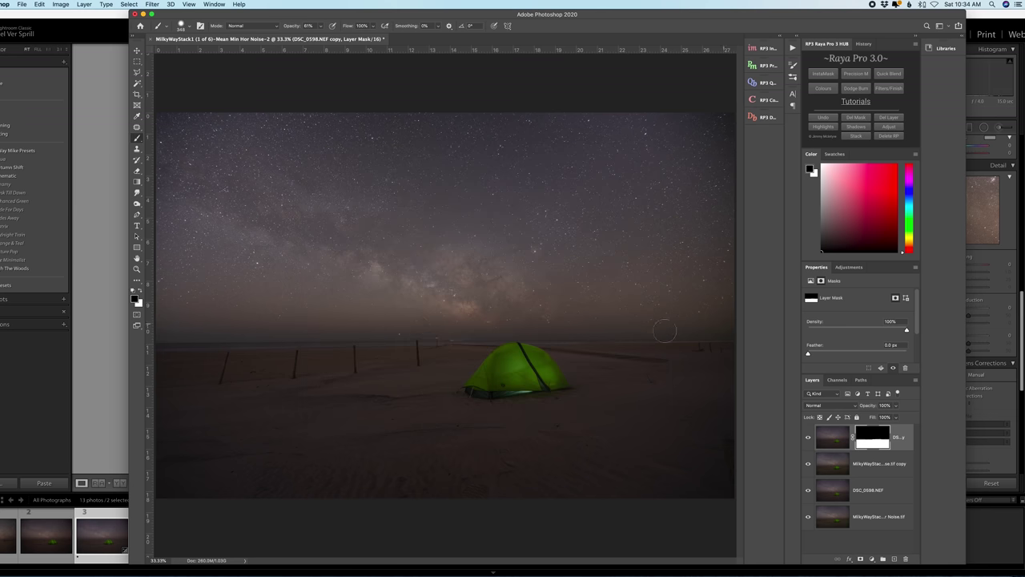
pyautogui.press('super+equal')
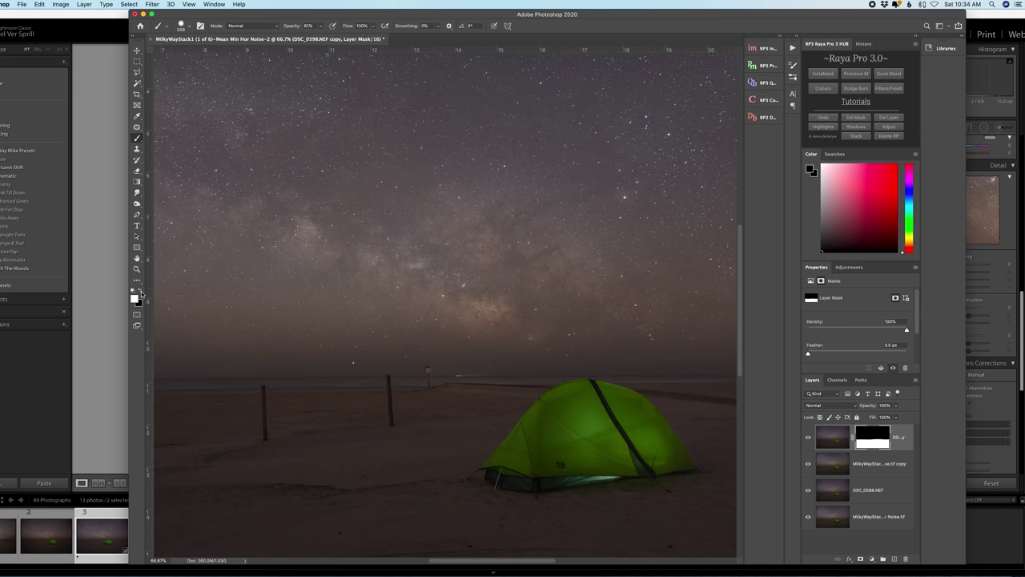
pyautogui.hscroll(10, 494, 411)
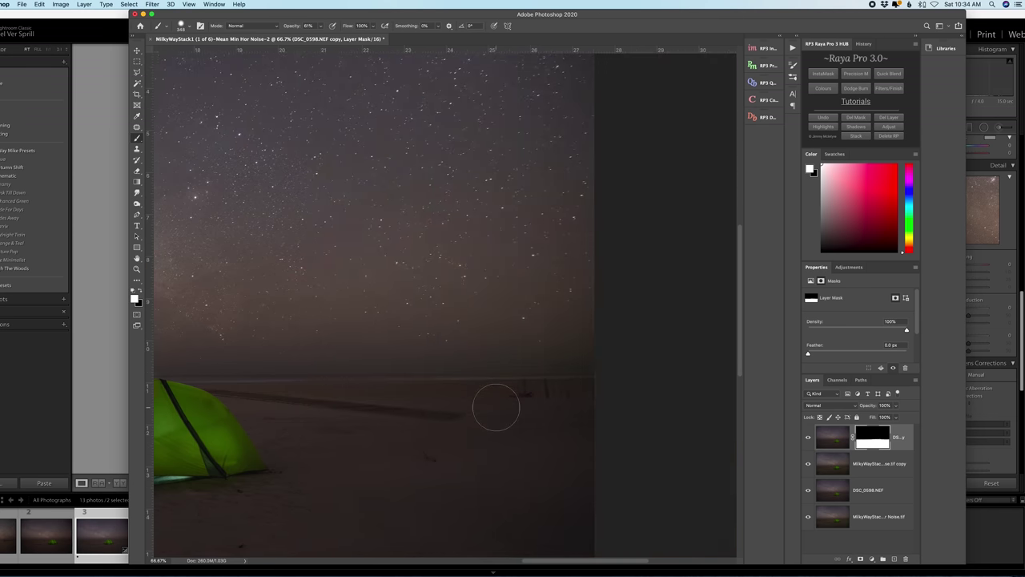
pyautogui.press('super+0')
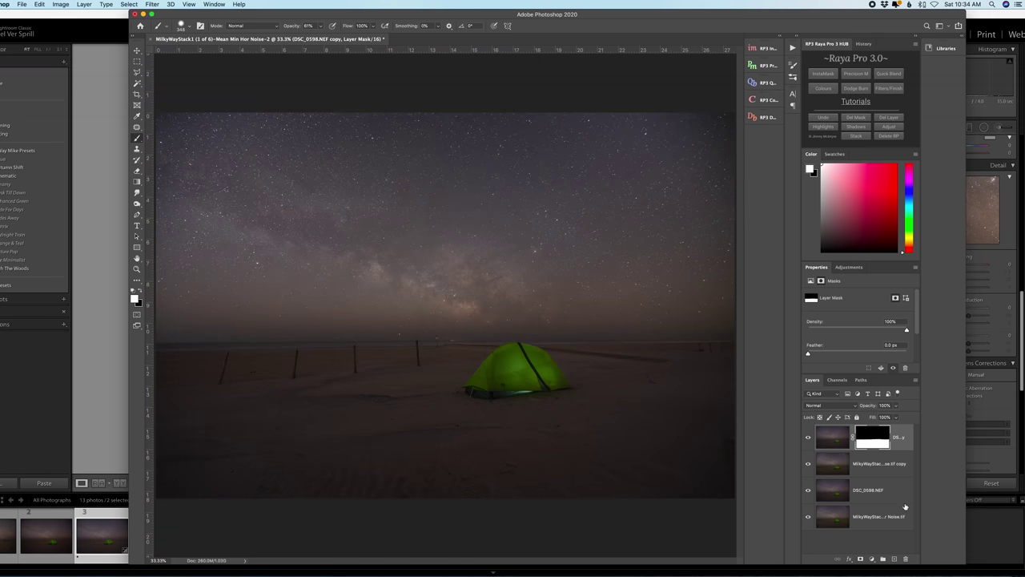
# Flatten the layers, close the document and save it back to Lightroom
pyautogui.rightClick(885, 516)
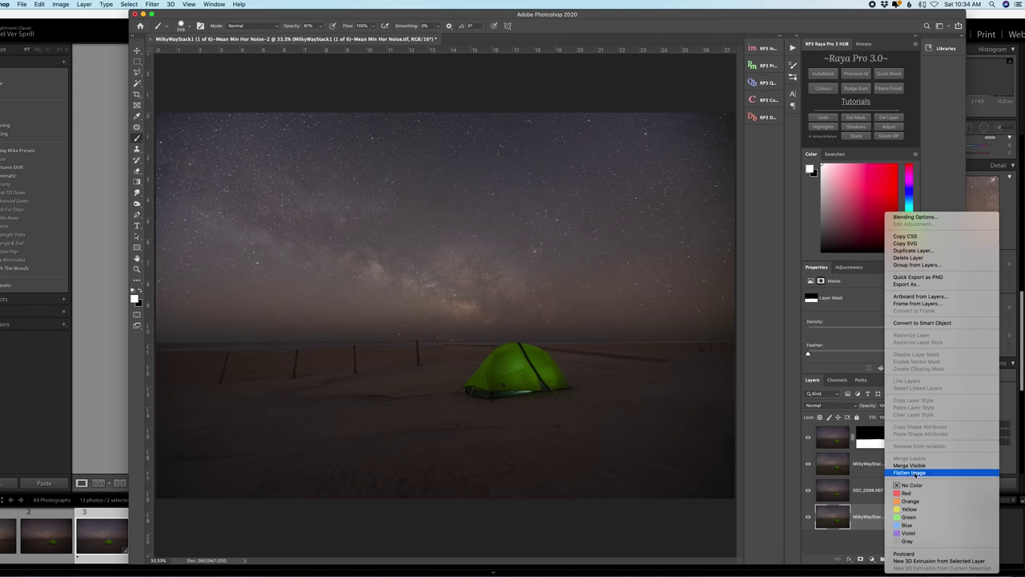
pyautogui.press('Escape')
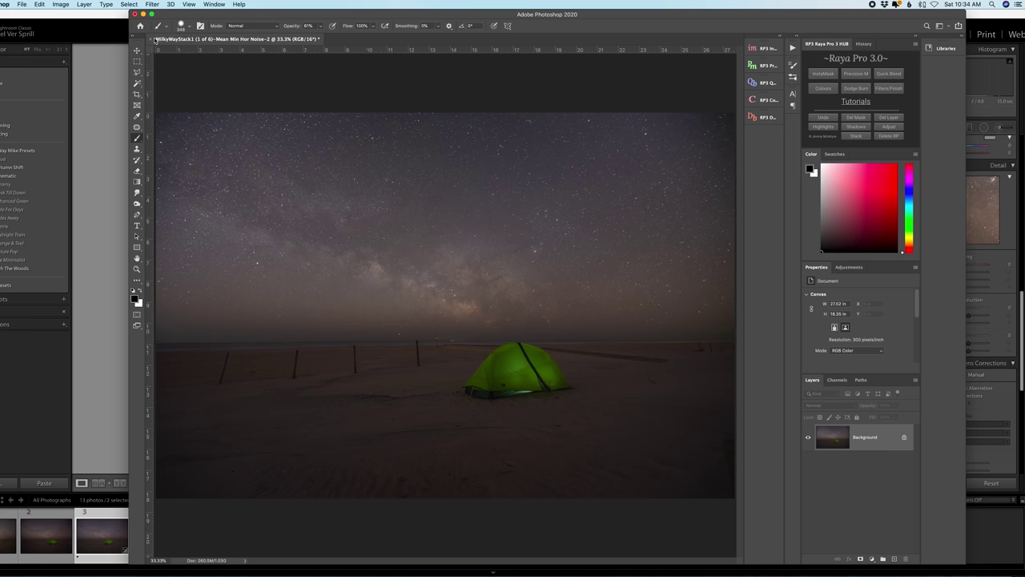
pyautogui.click(151, 38)
pyautogui.click(573, 185)
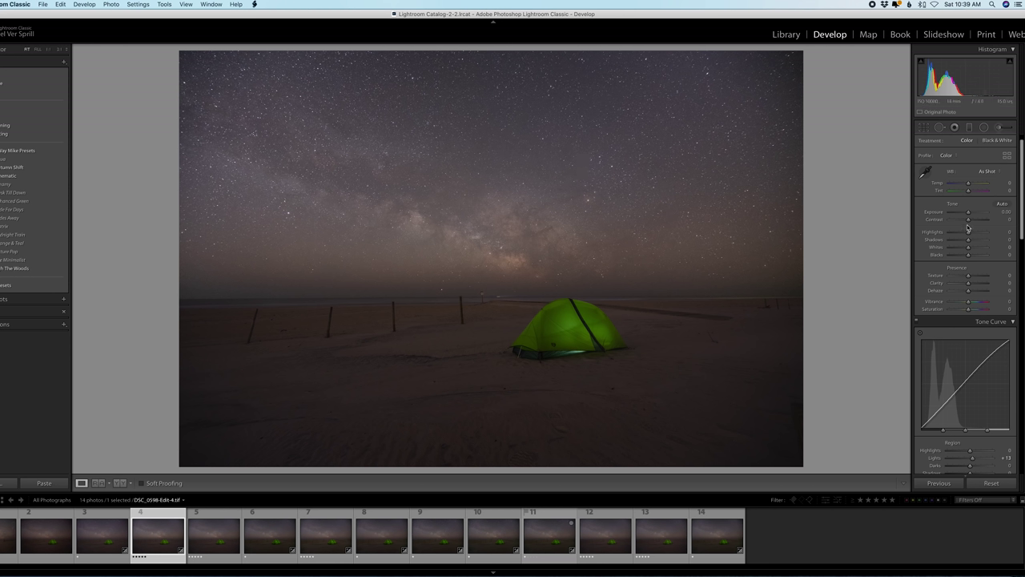
# Raise the blended photo's exposure to +0.30 in the Develop Basic panel
pyautogui.moveTo(968, 212); pyautogui.dragTo(976, 221)
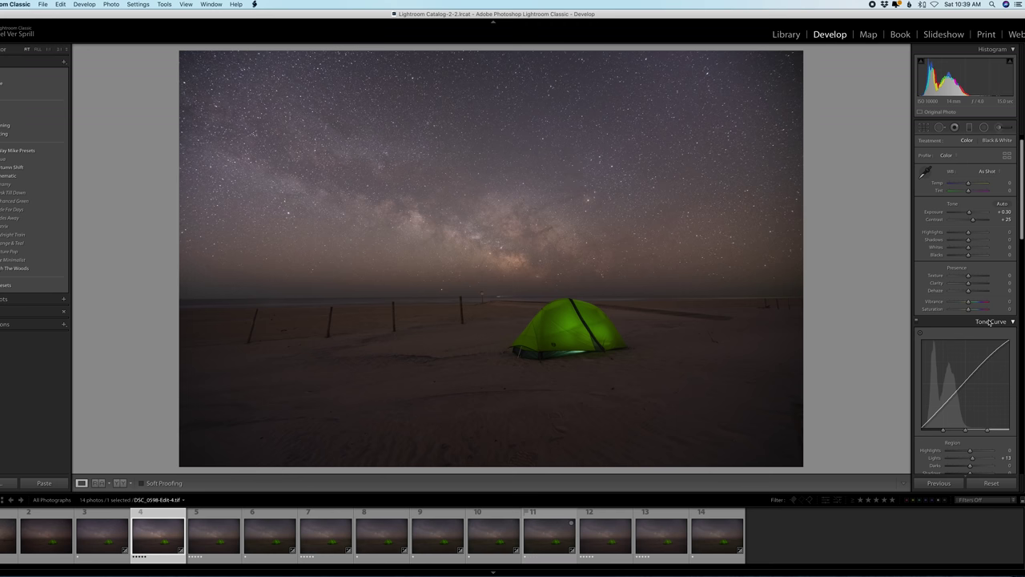
pyautogui.scroll(-6, 991, 321)
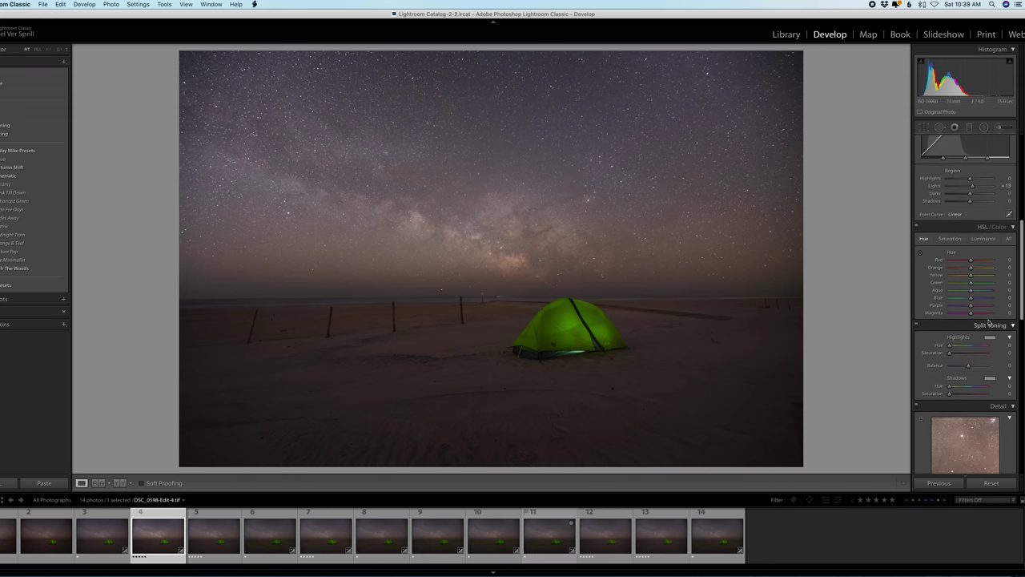
pyautogui.scroll(5, 981, 315)
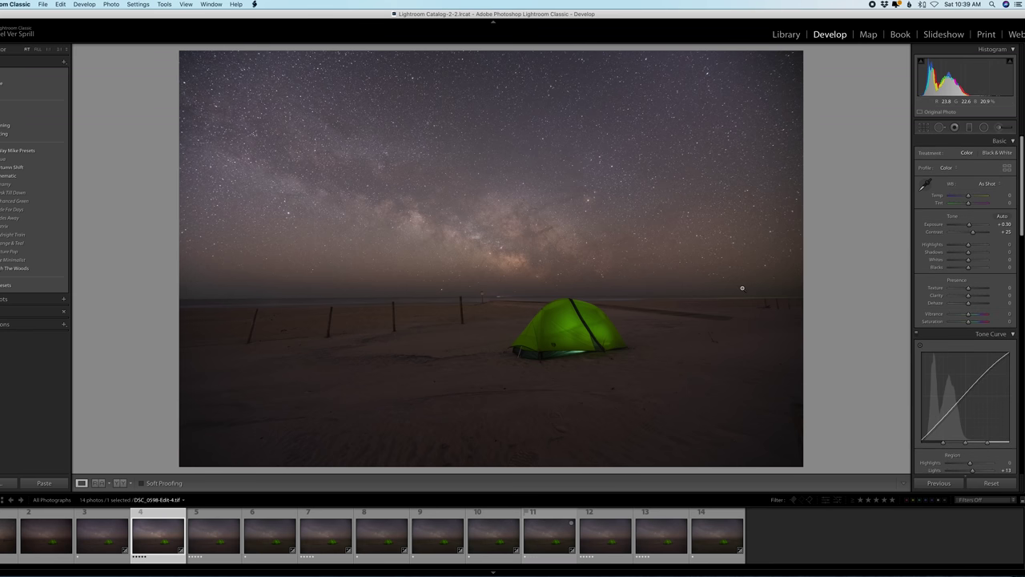